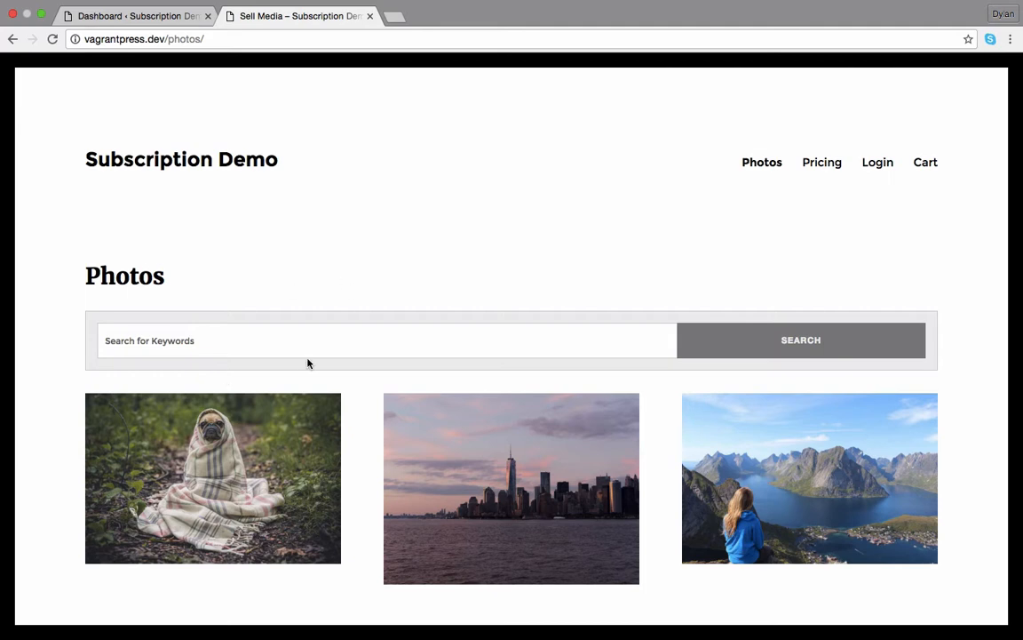
# Go from the Nature photo's quick view to the subscription pricing plans page
pyautogui.click(213, 551)
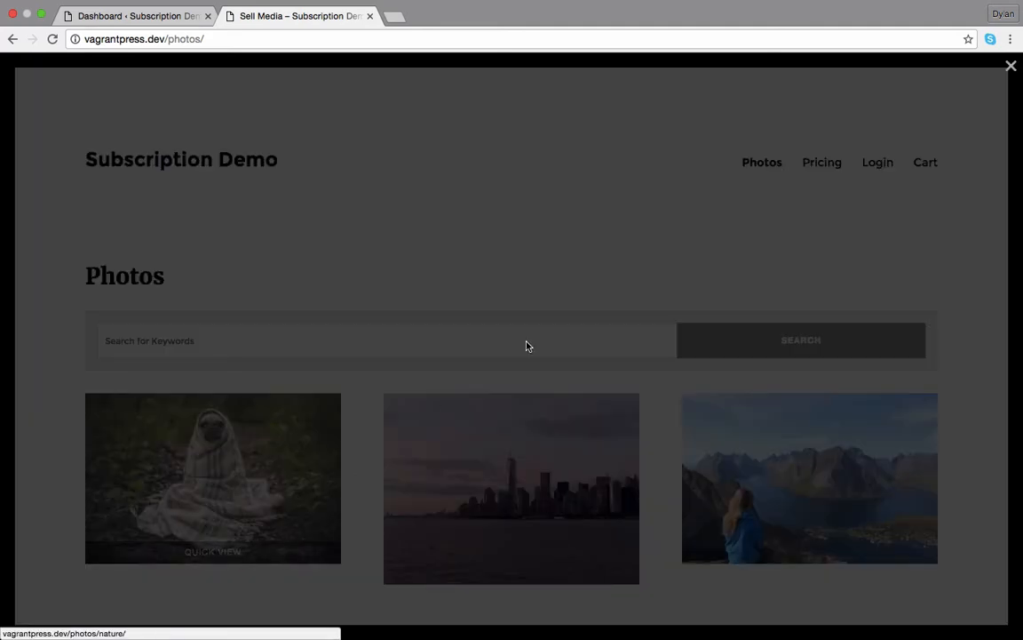
pyautogui.click(746, 224)
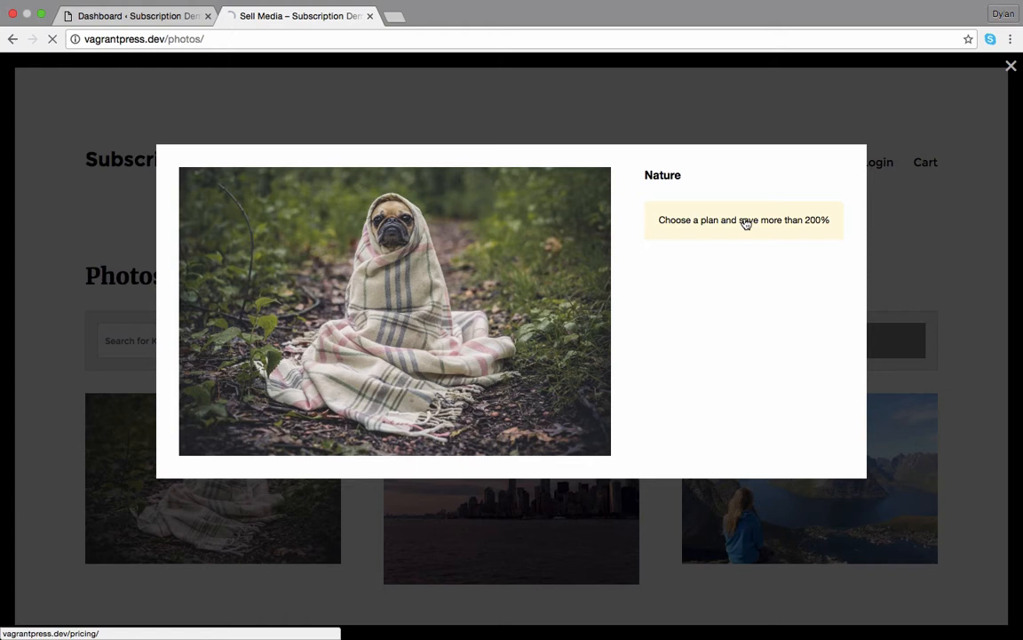
pyautogui.scroll(-2, 575, 313)
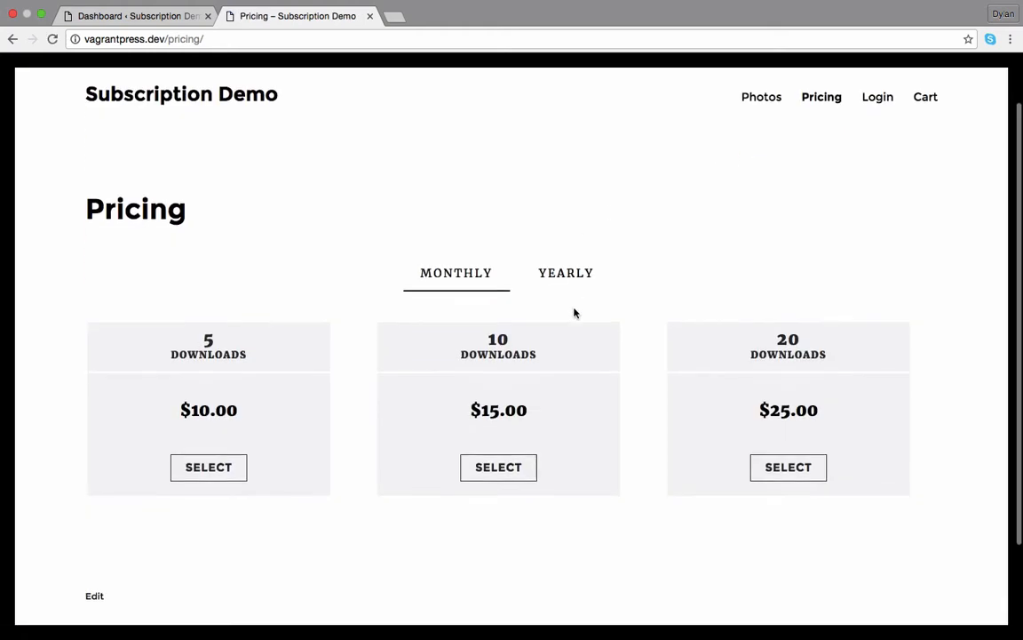
# Toggle between monthly and yearly plans, leaving the yearly 50, 100 and 200 download plans shown
pyautogui.click(560, 273)
pyautogui.click(462, 273)
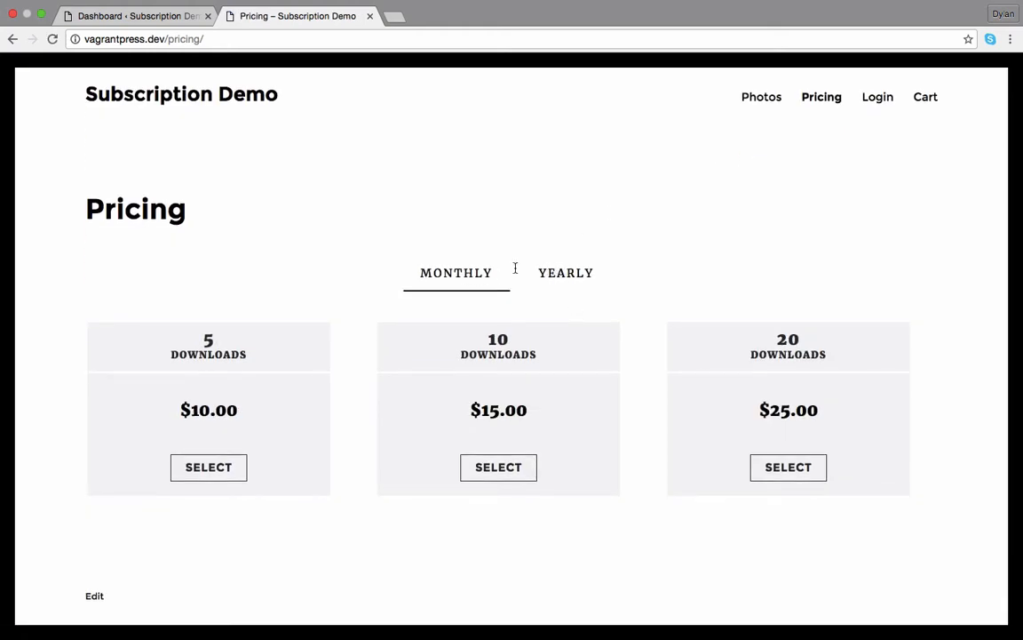
pyautogui.click(553, 272)
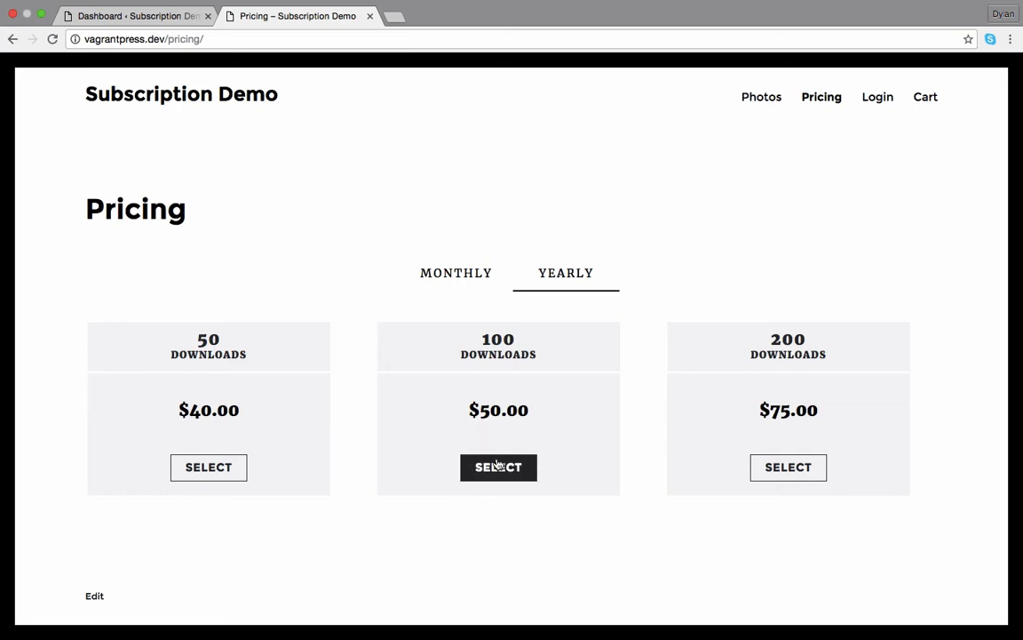
pyautogui.scroll(-3, 499, 465)
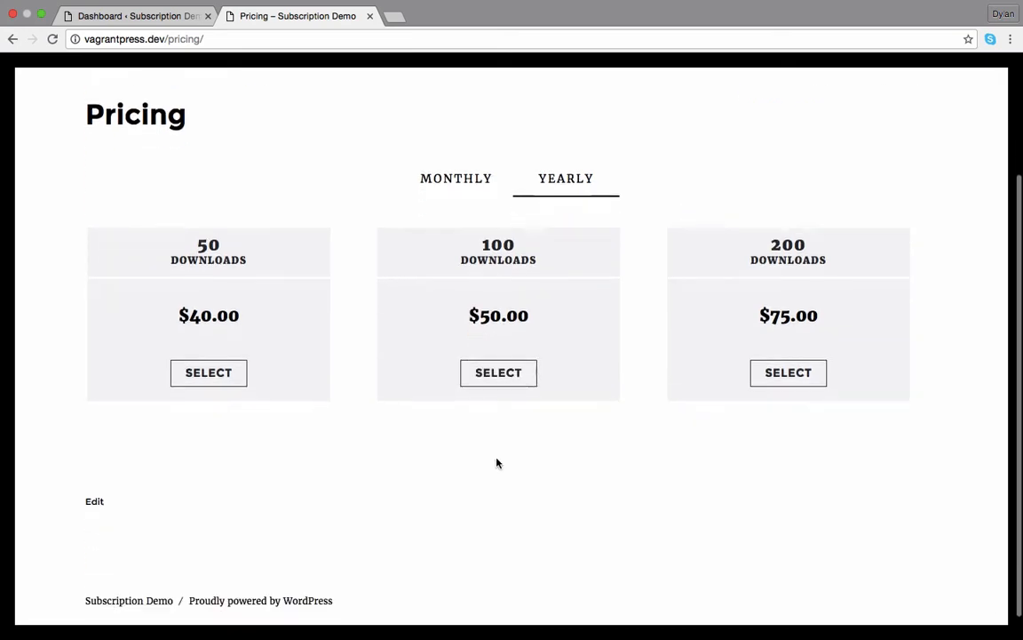
# Start checkout on the 100-download yearly plan, close the Stripe form unpaid, and return to the admin dashboard
pyautogui.click(498, 373)
pyautogui.click(505, 511)
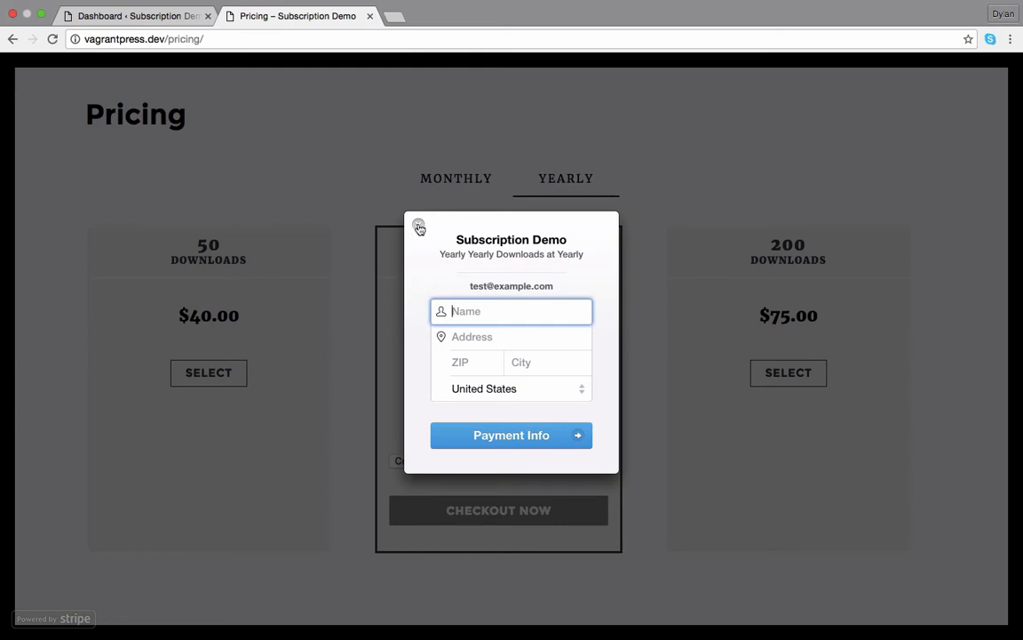
pyautogui.click(414, 229)
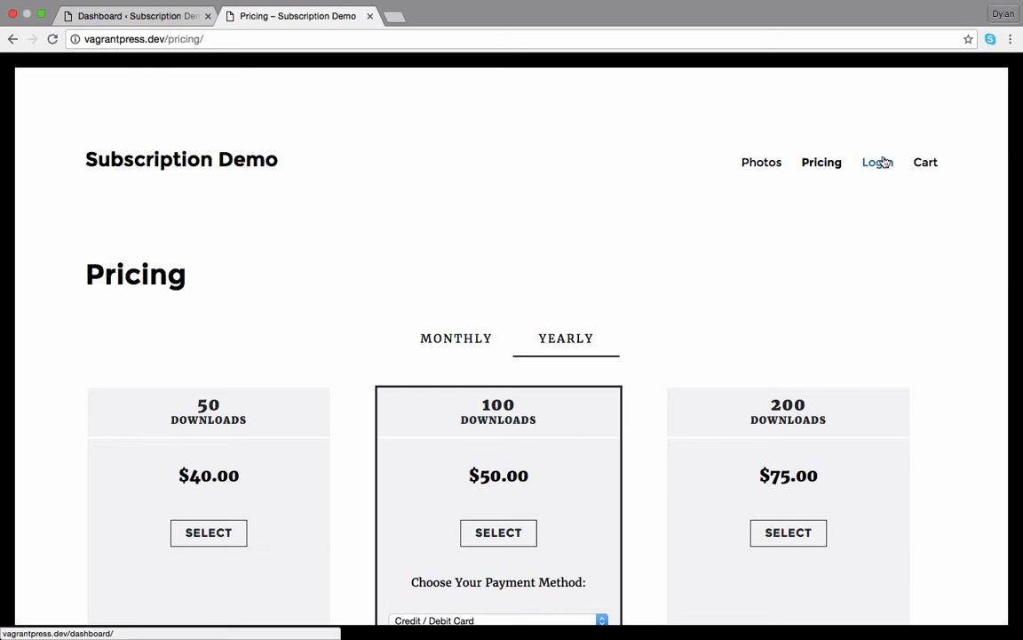
pyautogui.click(135, 31)
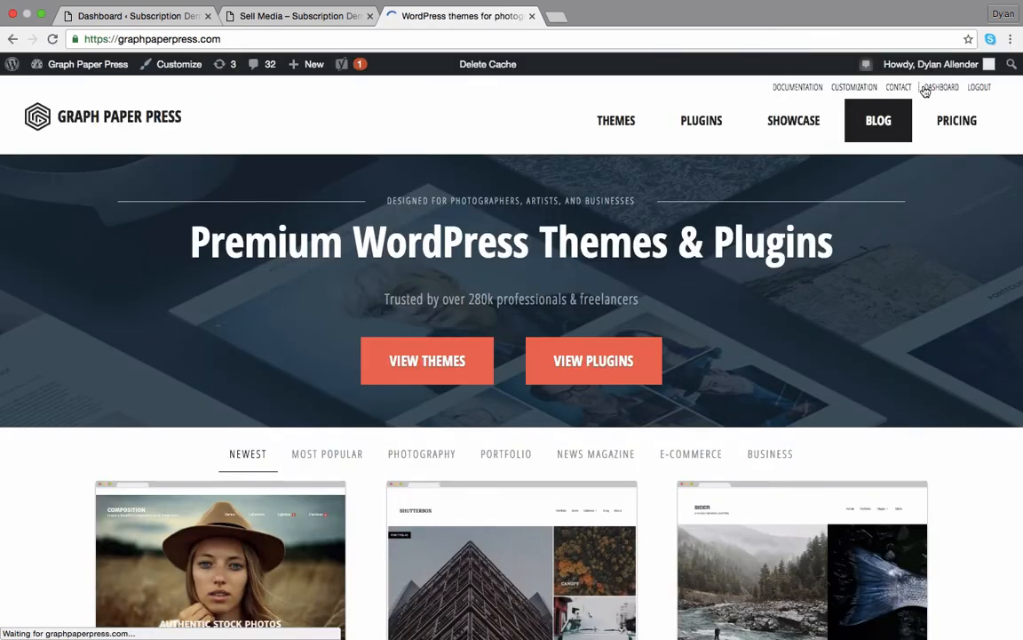
# Locate the Sell Media Stripe download in the Graph Paper Press dashboard, then go to the site's plugin list
pyautogui.click(941, 86)
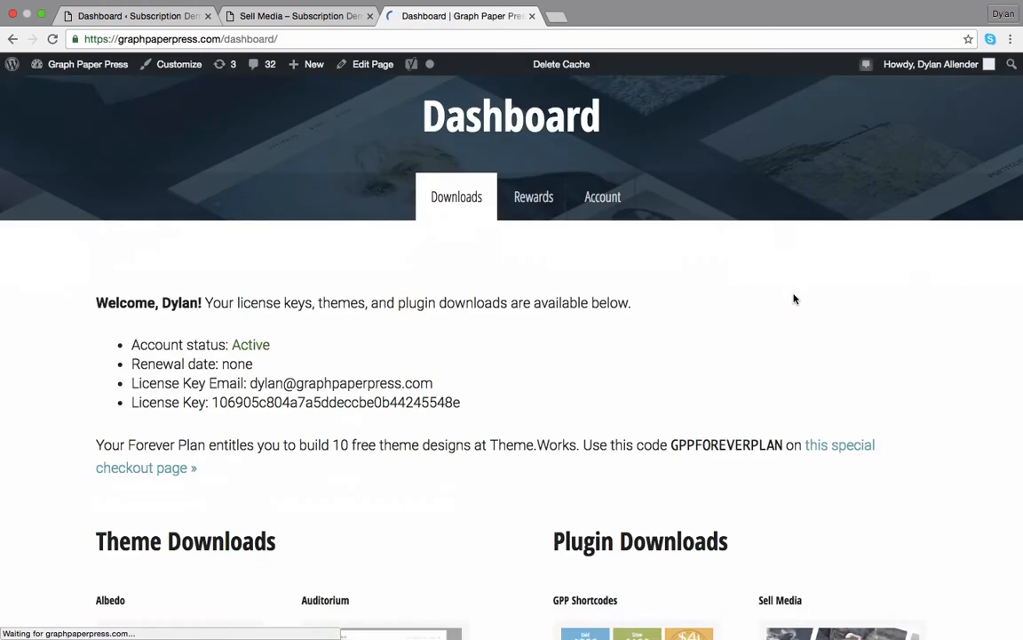
pyautogui.scroll(-10, 795, 298)
pyautogui.moveTo(755, 156); pyautogui.dragTo(828, 175)
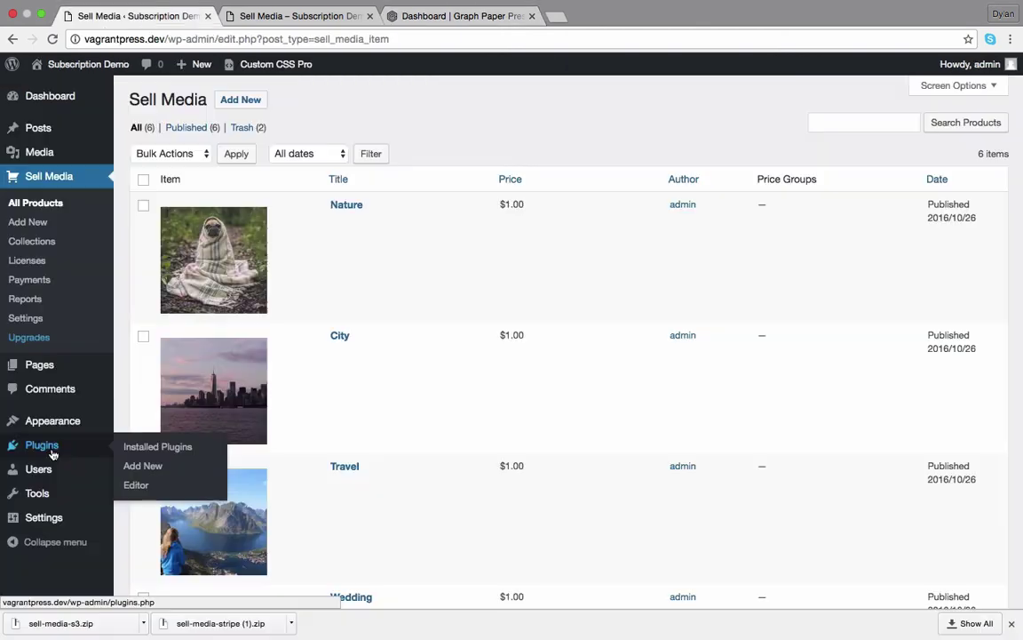
pyautogui.click(52, 445)
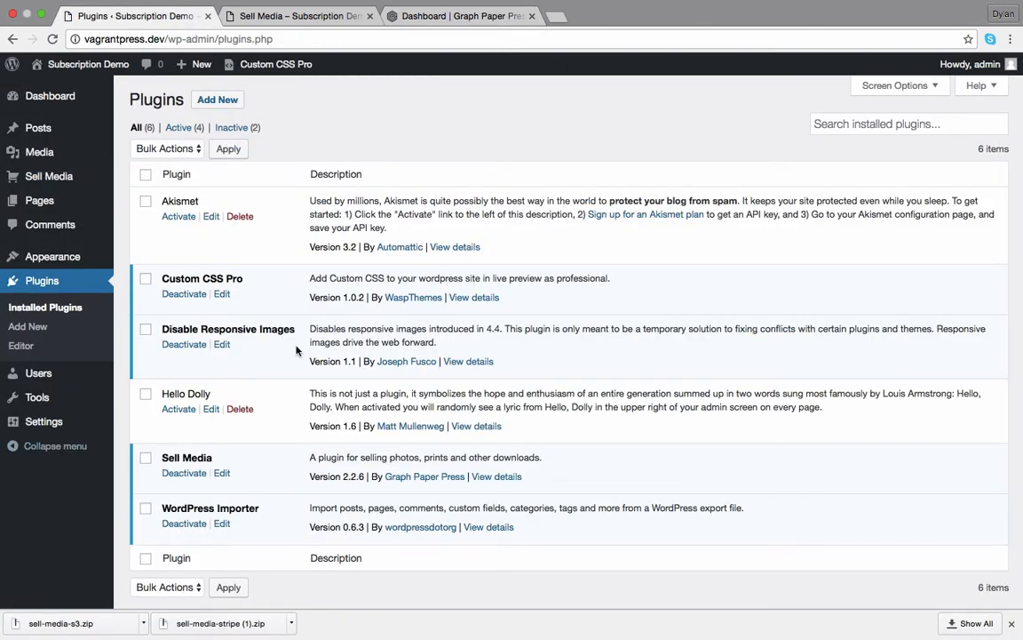
pyautogui.scroll(-3, 271, 316)
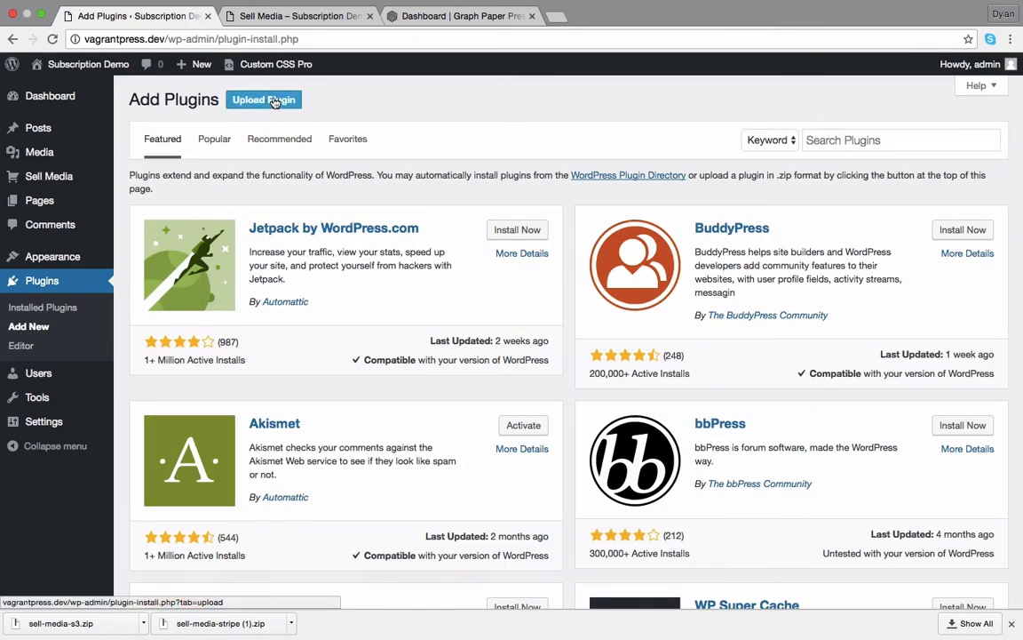
# Upload sell-media-subscription.zip, install it and activate the Sell Media Subscription plugin
pyautogui.click(275, 101)
pyautogui.click(460, 228)
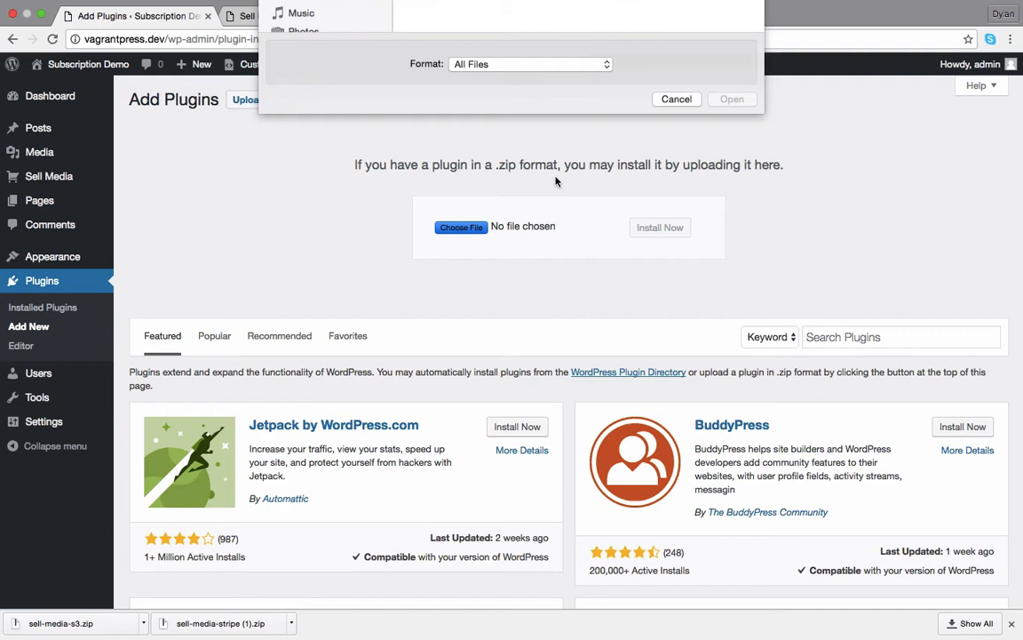
pyautogui.click(647, 93)
pyautogui.click(730, 348)
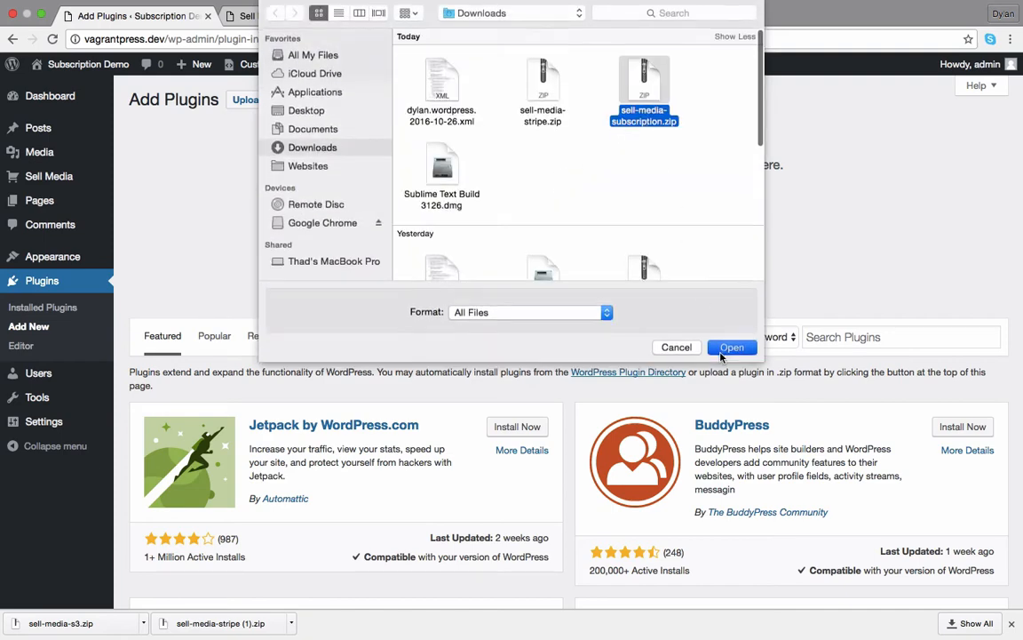
pyautogui.click(660, 228)
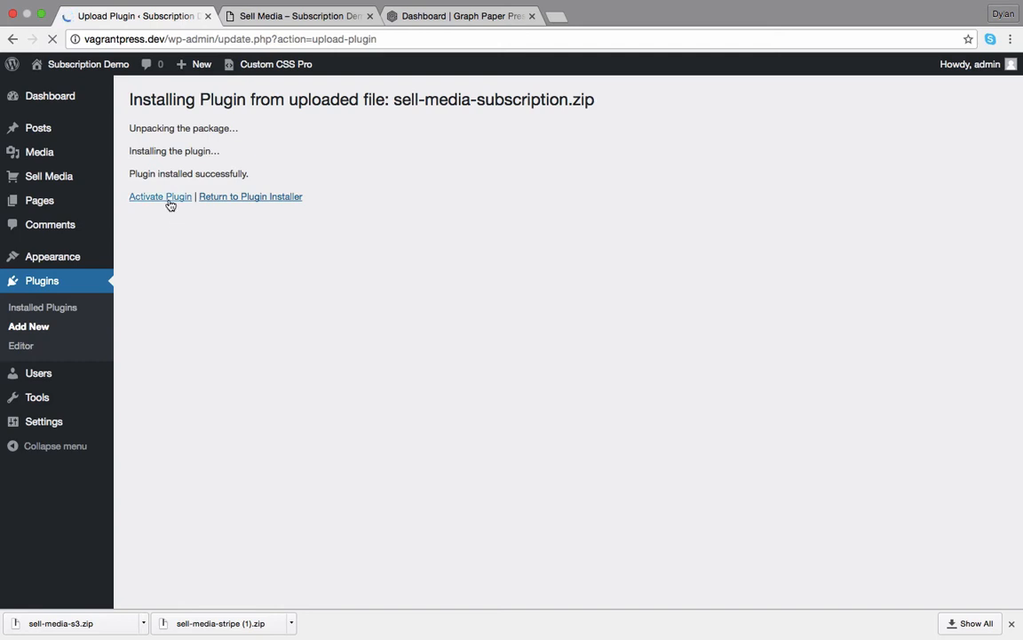
pyautogui.click(159, 196)
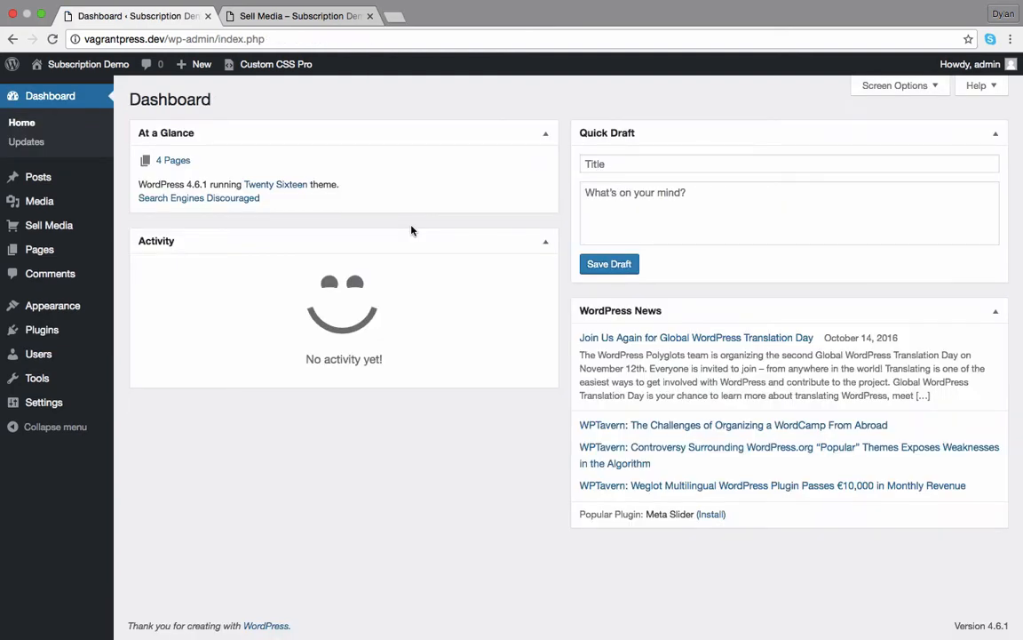
# Bring up Sell Media's Payment settings showing the Stripe key fields
pyautogui.click(50, 224)
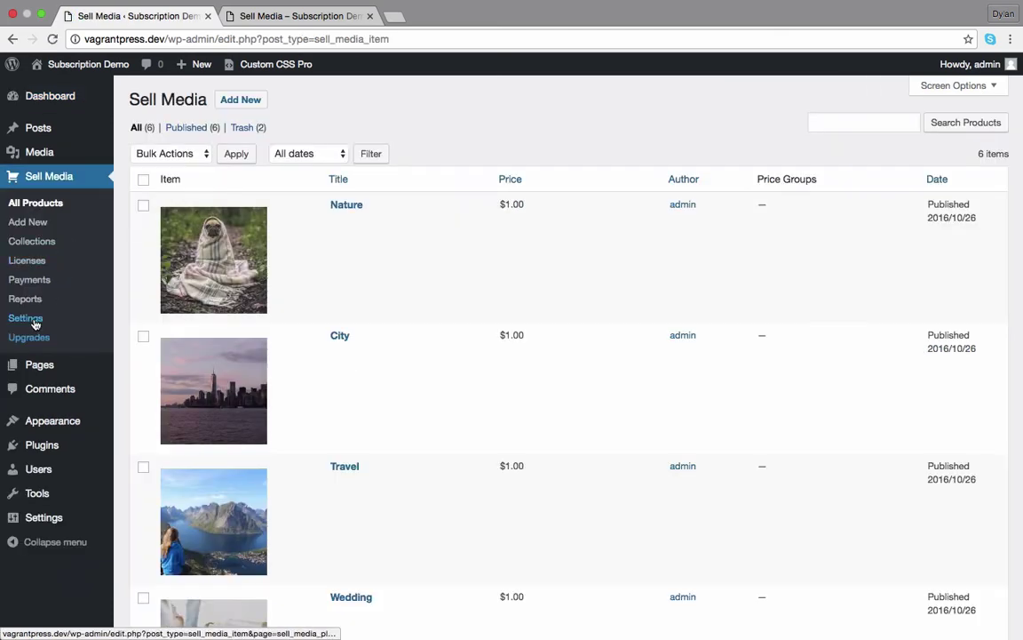
pyautogui.click(27, 317)
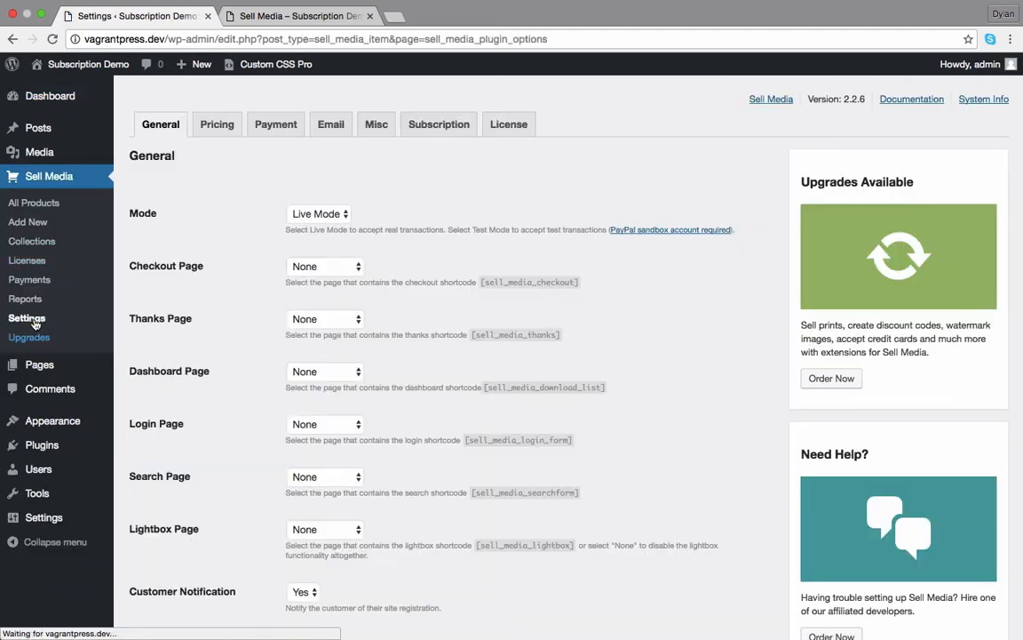
pyautogui.click(271, 130)
pyautogui.scroll(-8, 325, 311)
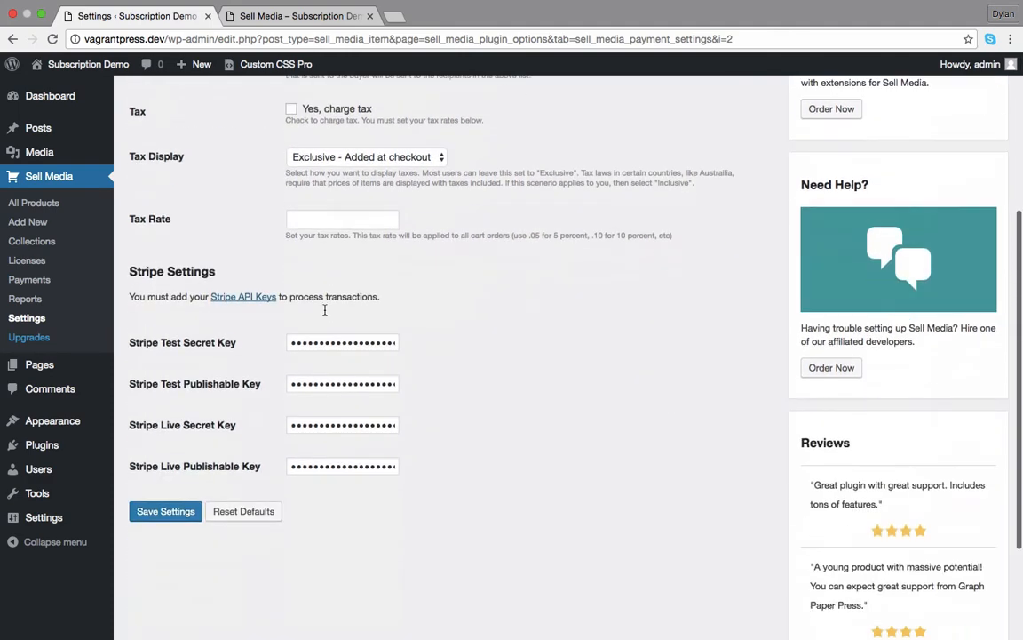
pyautogui.scroll(-5, 325, 311)
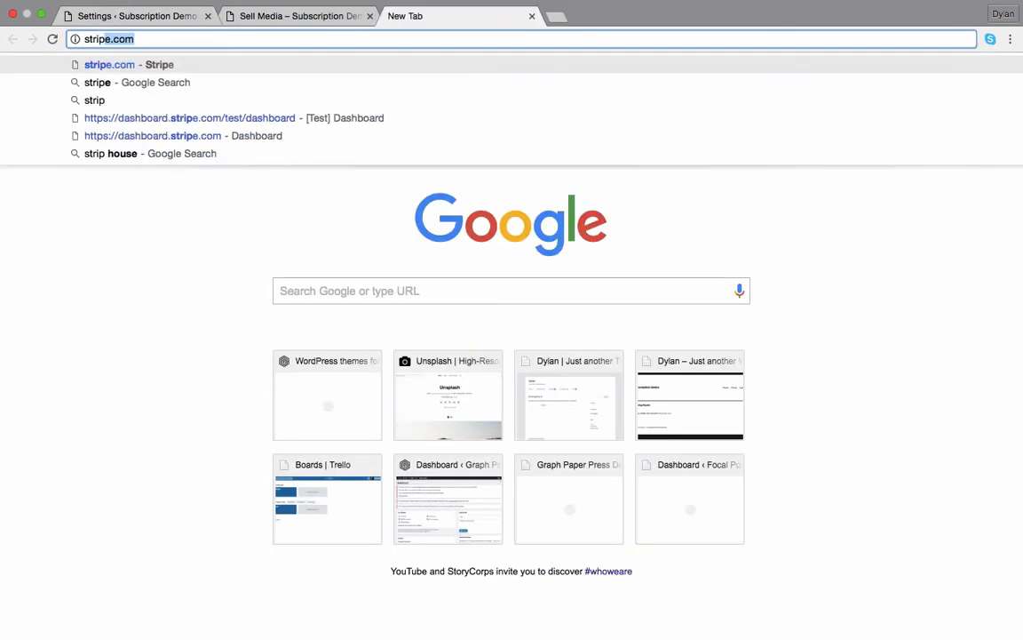
pyautogui.press('Return')
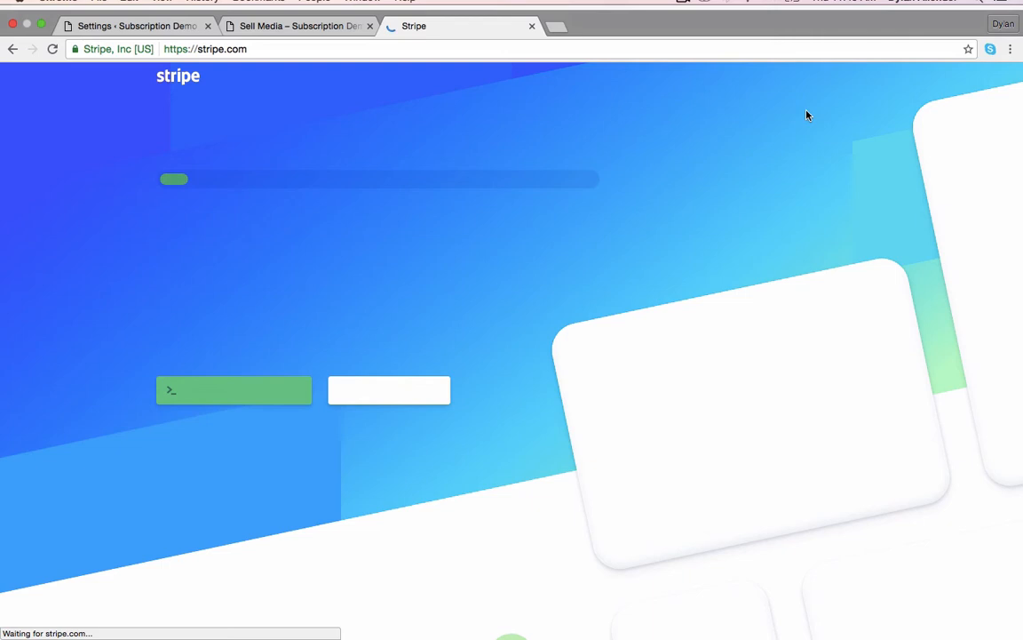
pyautogui.click(846, 82)
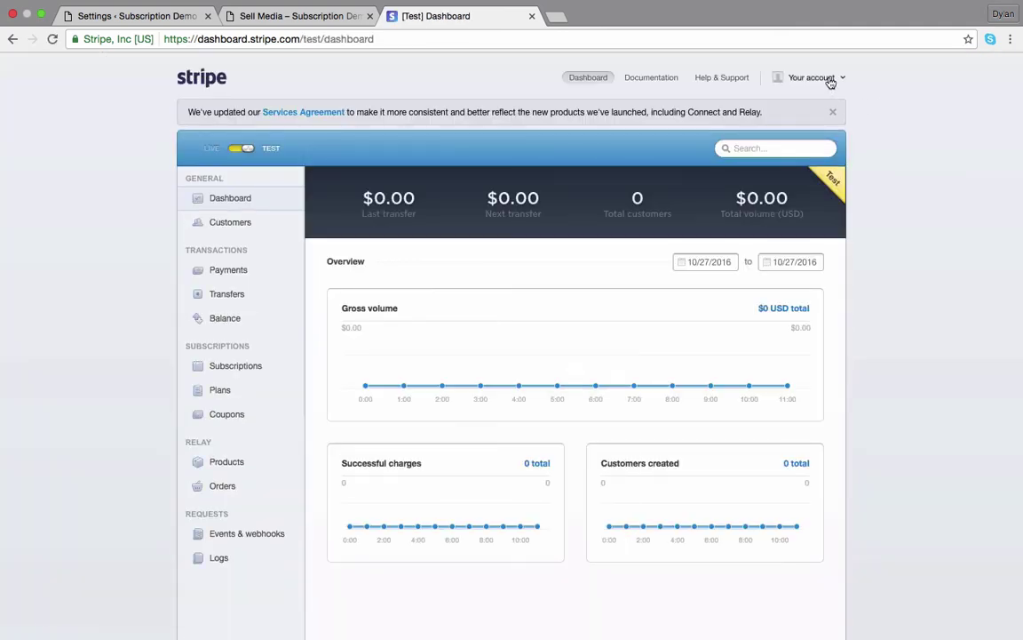
pyautogui.click(811, 77)
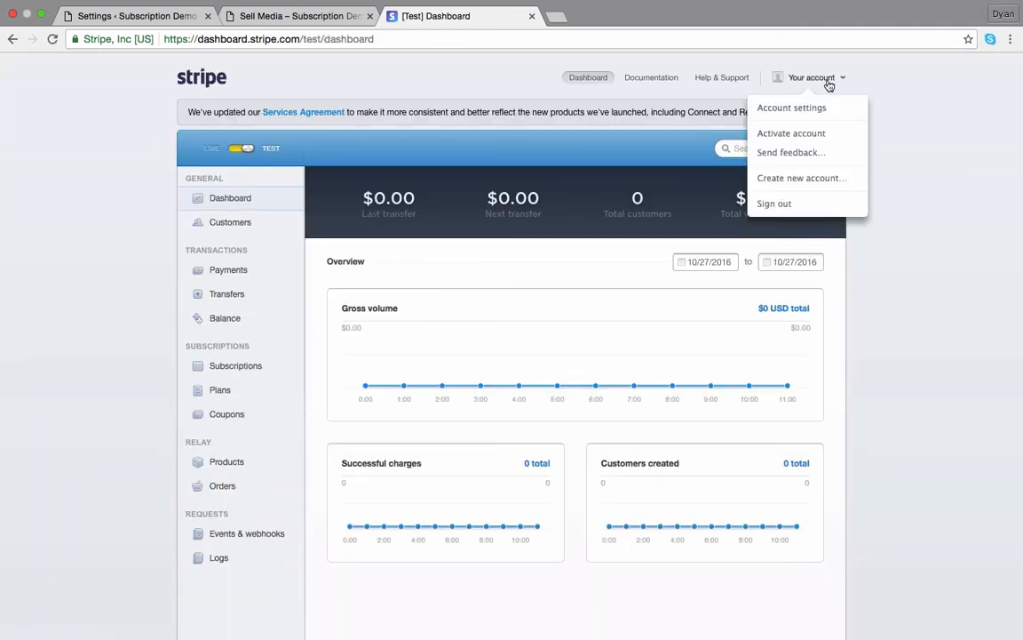
pyautogui.click(804, 106)
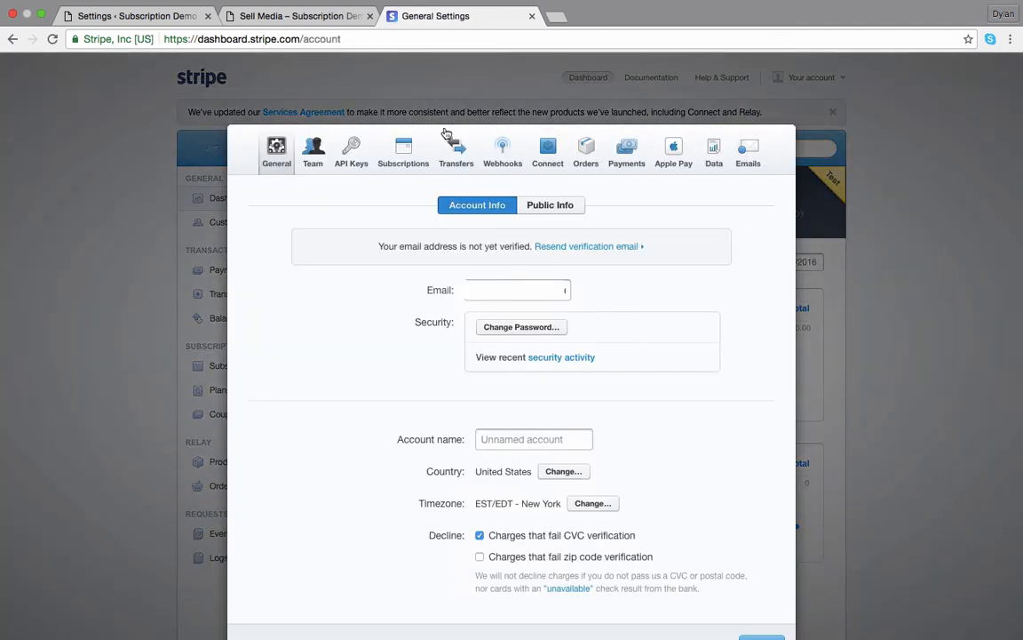
pyautogui.click(352, 163)
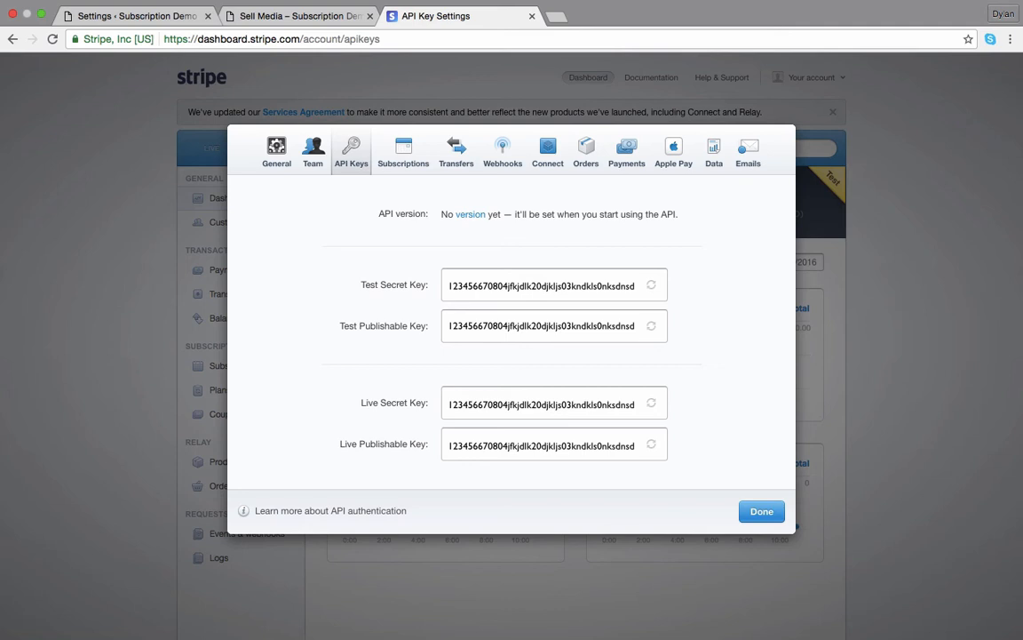
pyautogui.click(142, 16)
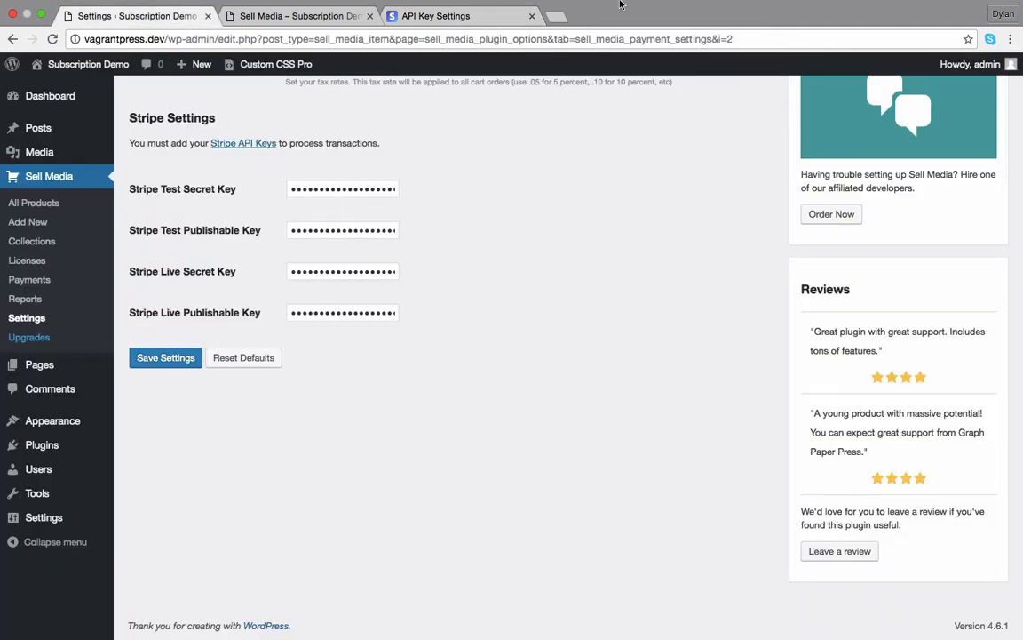
# Close the Stripe keys browser tab and reopen Sell Media's General settings
pyautogui.click(531, 16)
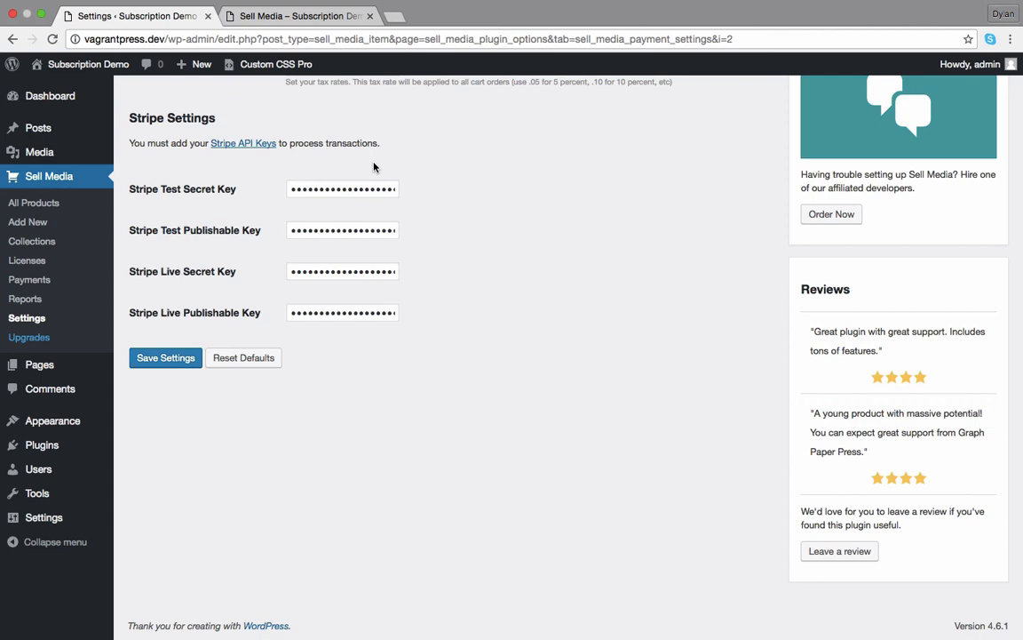
pyautogui.click(26, 318)
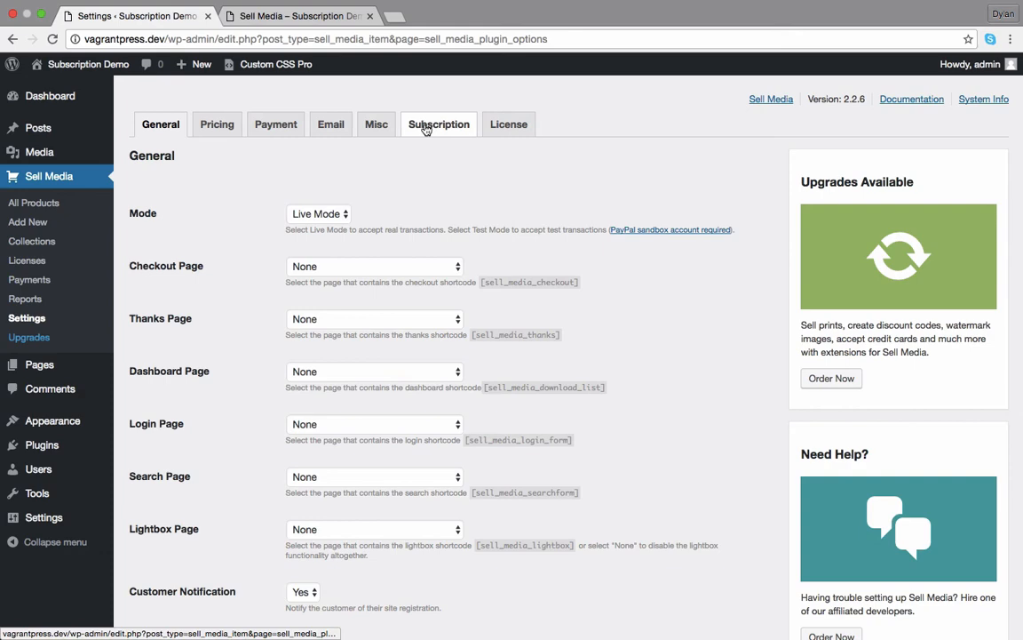
# Set Price & Plan Page to Sell Media Subscription and Dashboard Page to Sell Media Subscription Dashboard
pyautogui.click(439, 124)
pyautogui.scroll(-2, 386, 212)
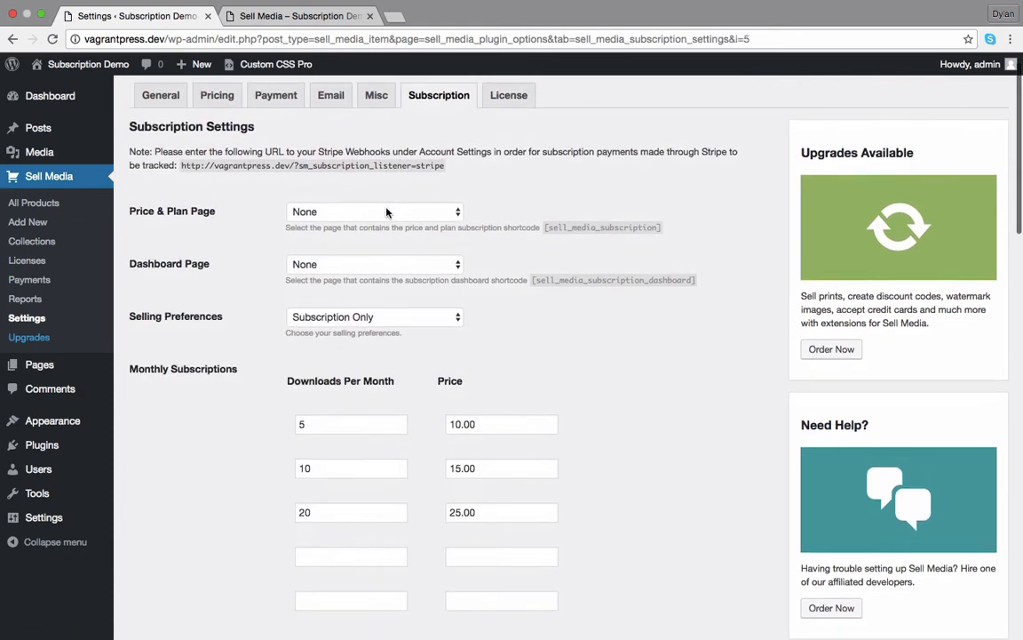
pyautogui.scroll(2, 386, 212)
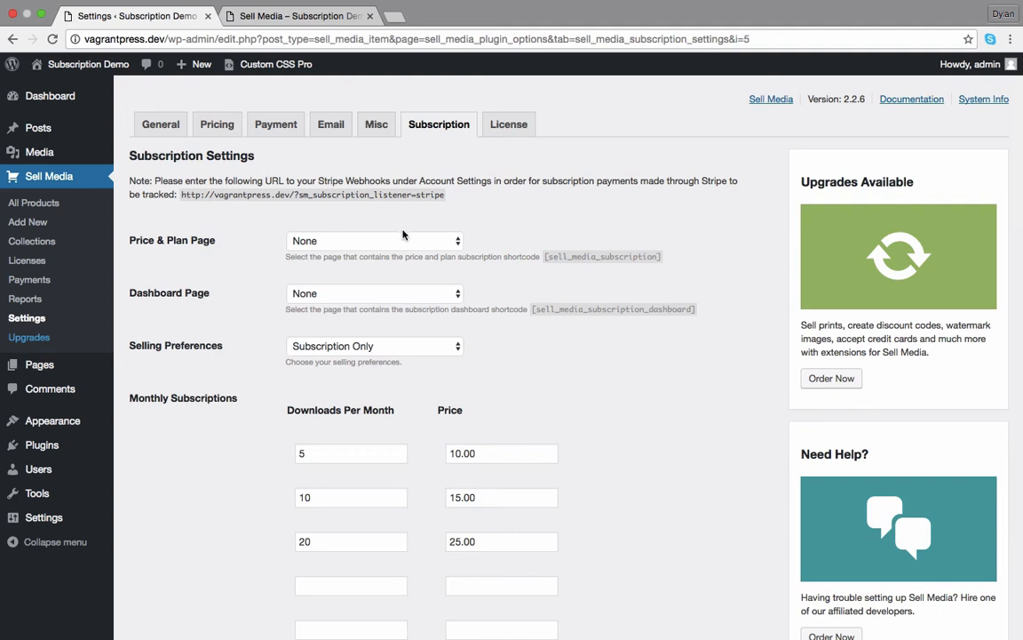
pyautogui.click(457, 241)
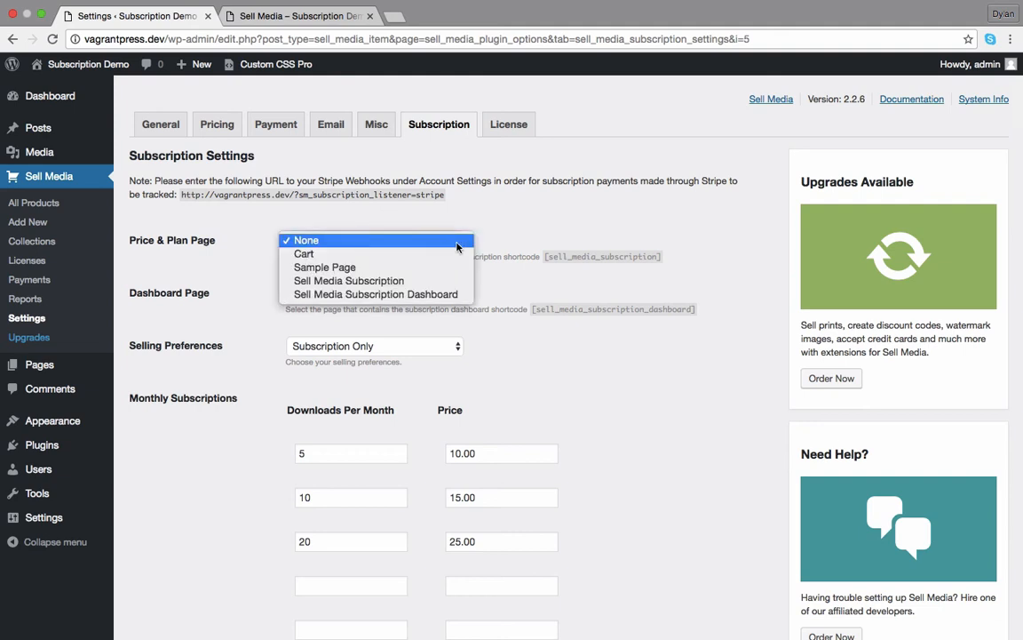
pyautogui.click(391, 283)
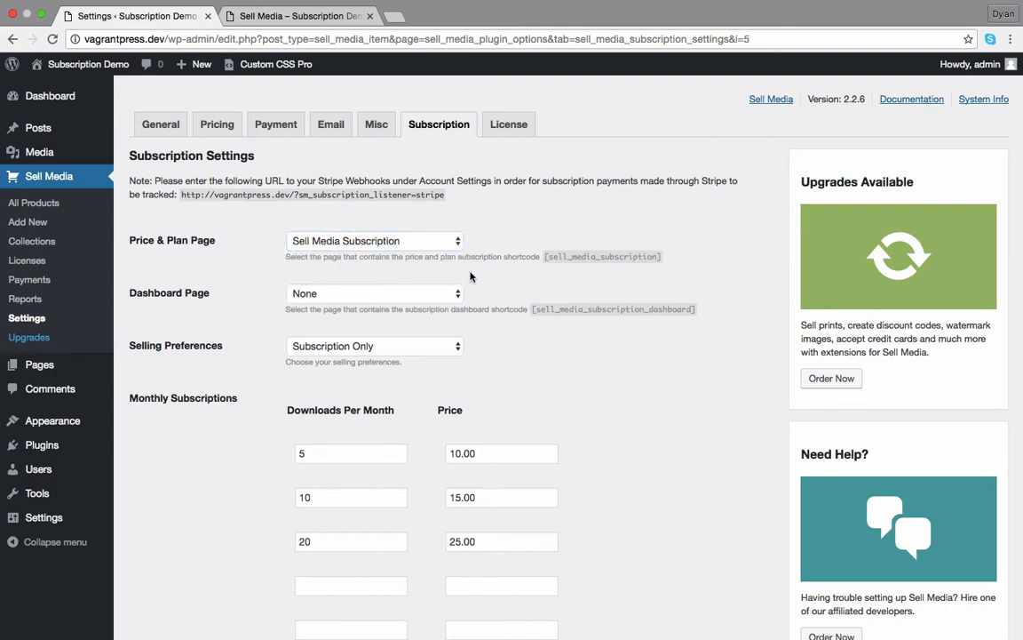
pyautogui.click(413, 293)
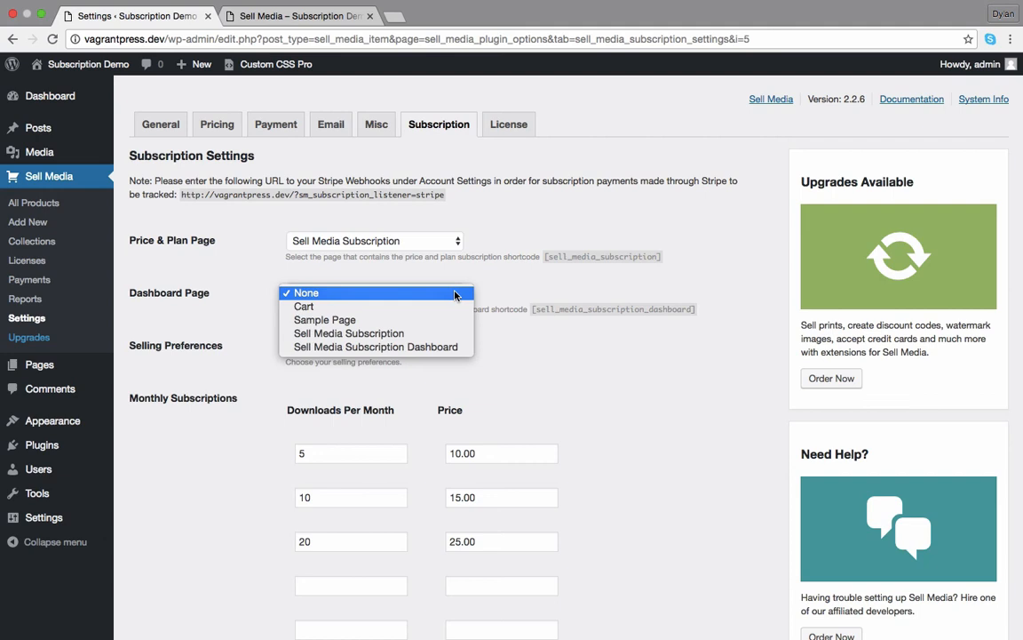
pyautogui.click(378, 348)
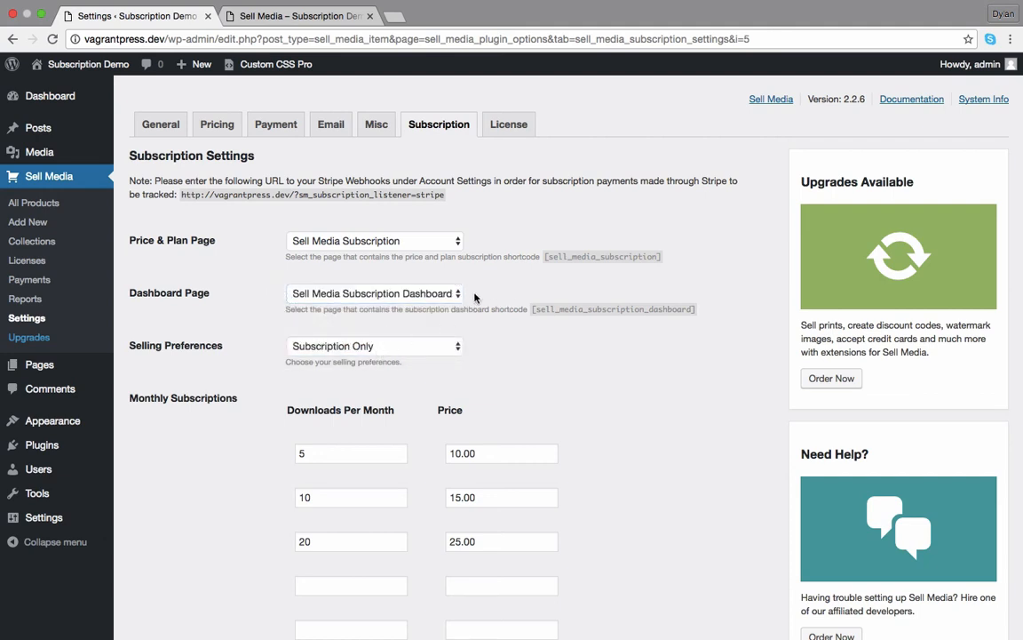
pyautogui.scroll(-1, 487, 305)
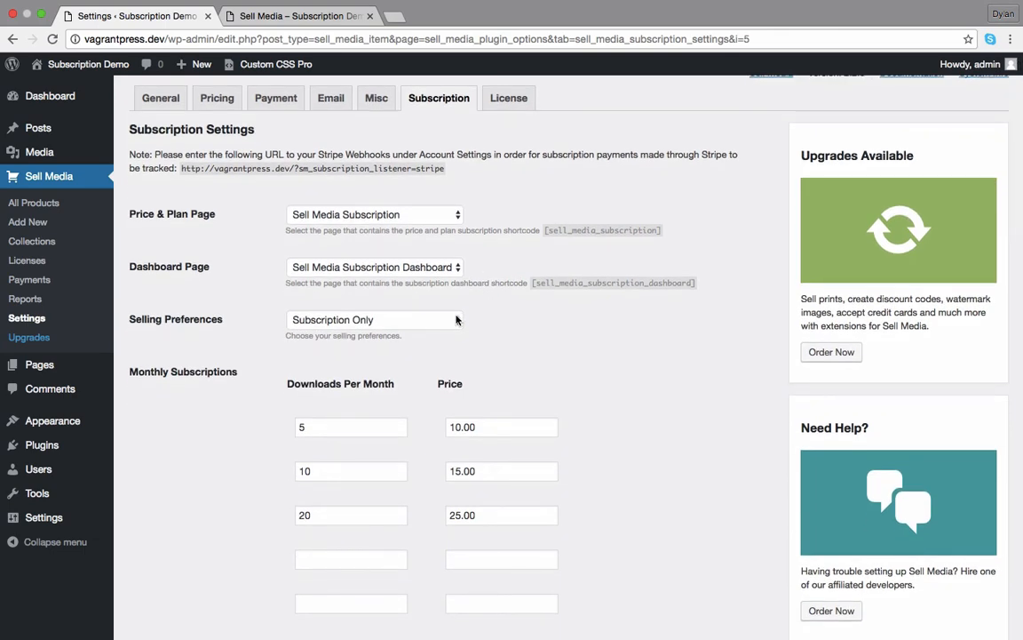
# Try the combined selling option, then keep Selling Preferences on Subscription Only
pyautogui.click(459, 318)
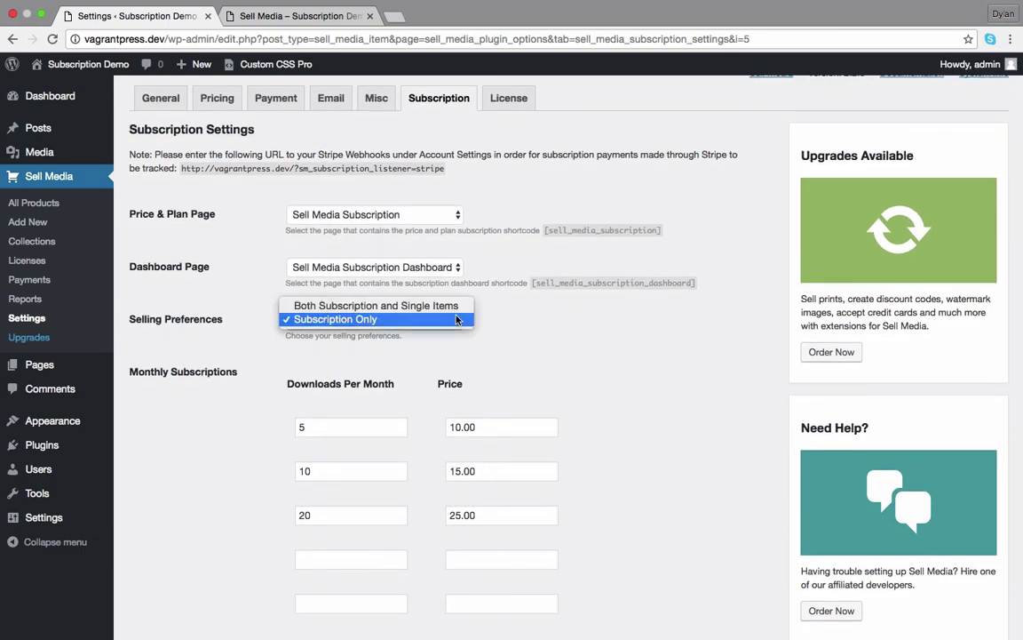
pyautogui.click(373, 305)
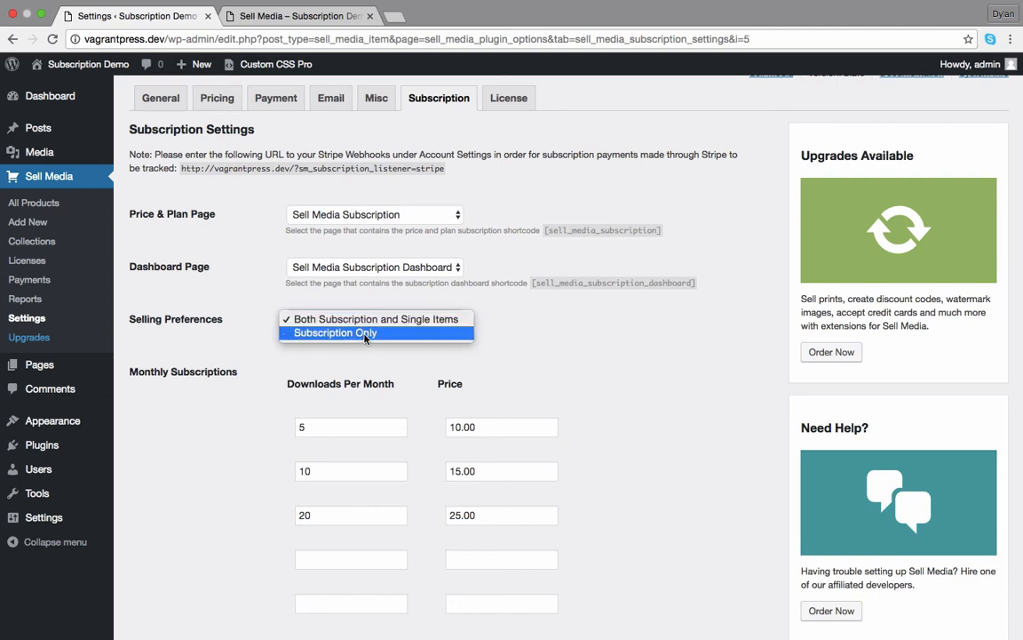
pyautogui.click(365, 334)
pyautogui.scroll(-3, 571, 318)
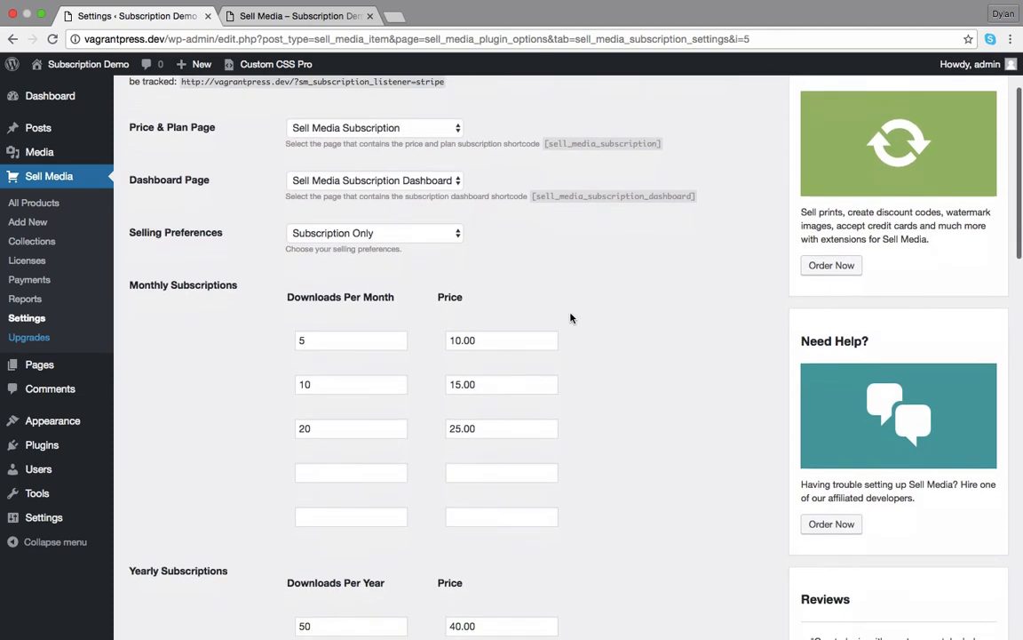
pyautogui.scroll(-3, 571, 318)
pyautogui.scroll(-2, 571, 318)
pyautogui.scroll(1, 571, 318)
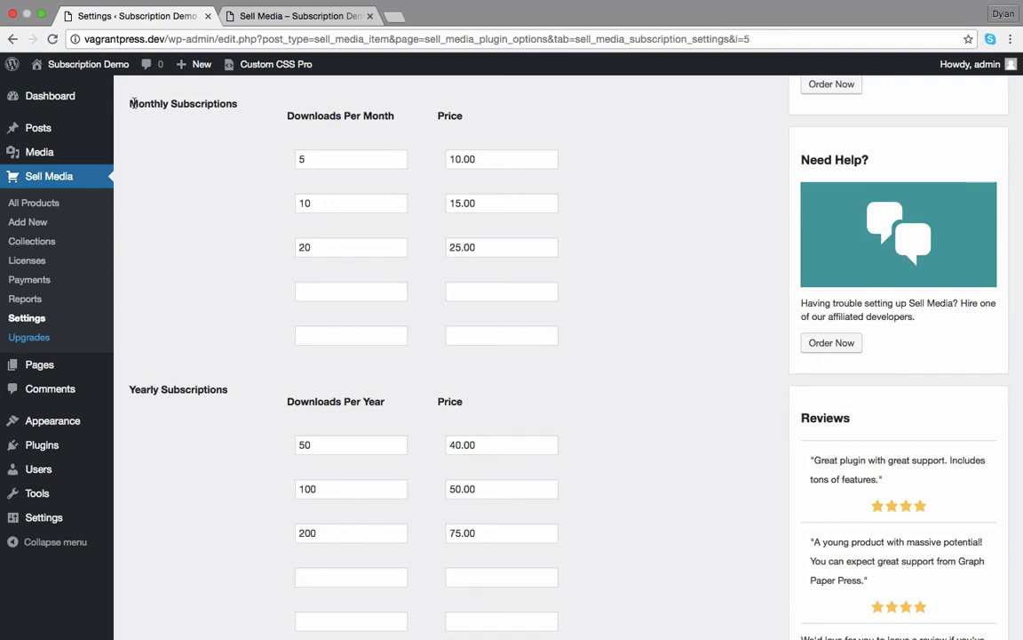
# Review the monthly plans of 5, 10 and 20 downloads priced 10.00, 15.00 and 25.00
pyautogui.moveTo(130, 103); pyautogui.dragTo(240, 103)
pyautogui.click(216, 187)
pyautogui.scroll(1, 284, 199)
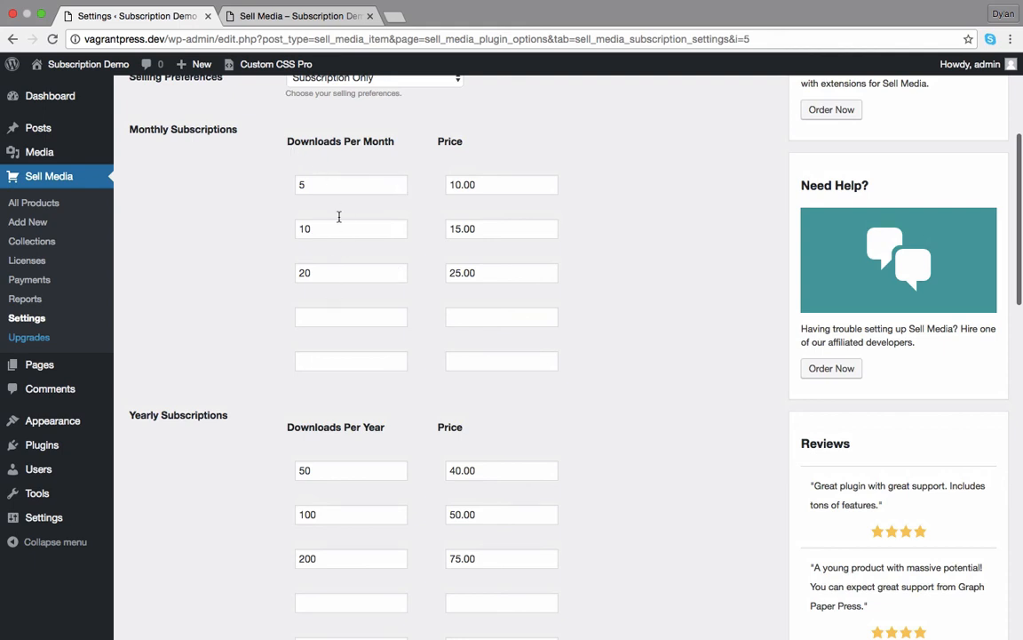
pyautogui.click(336, 185)
pyautogui.click(336, 229)
pyautogui.click(331, 273)
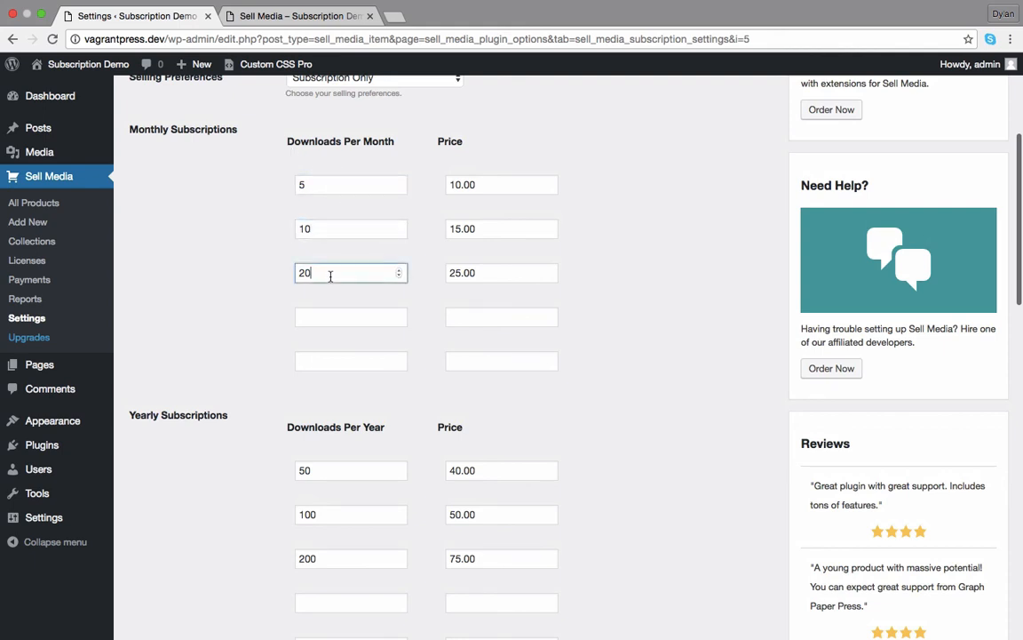
pyautogui.click(493, 183)
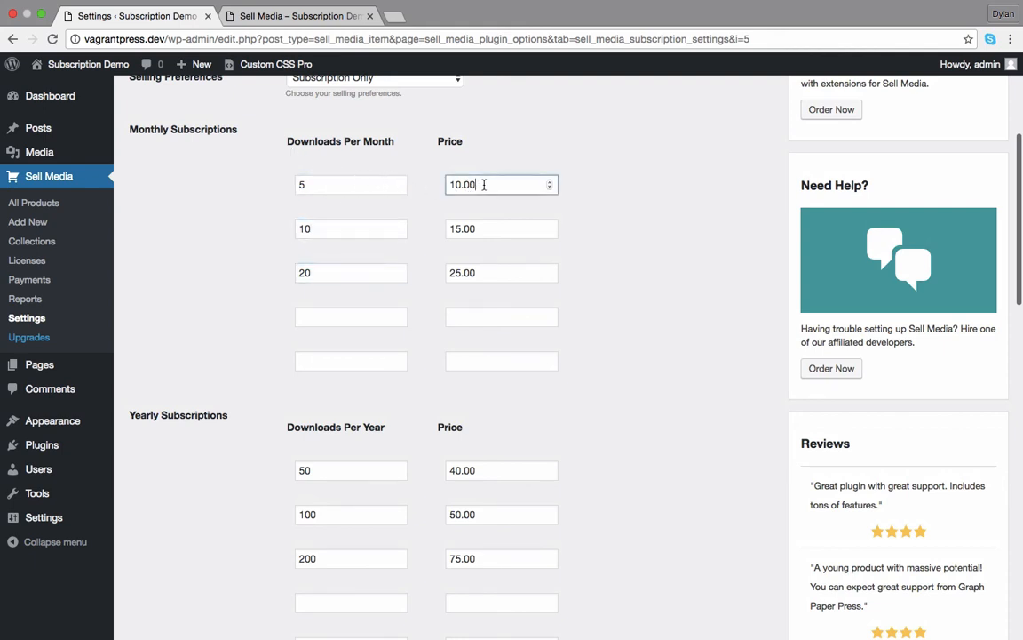
pyautogui.click(493, 228)
pyautogui.click(484, 273)
pyautogui.scroll(-4, 417, 284)
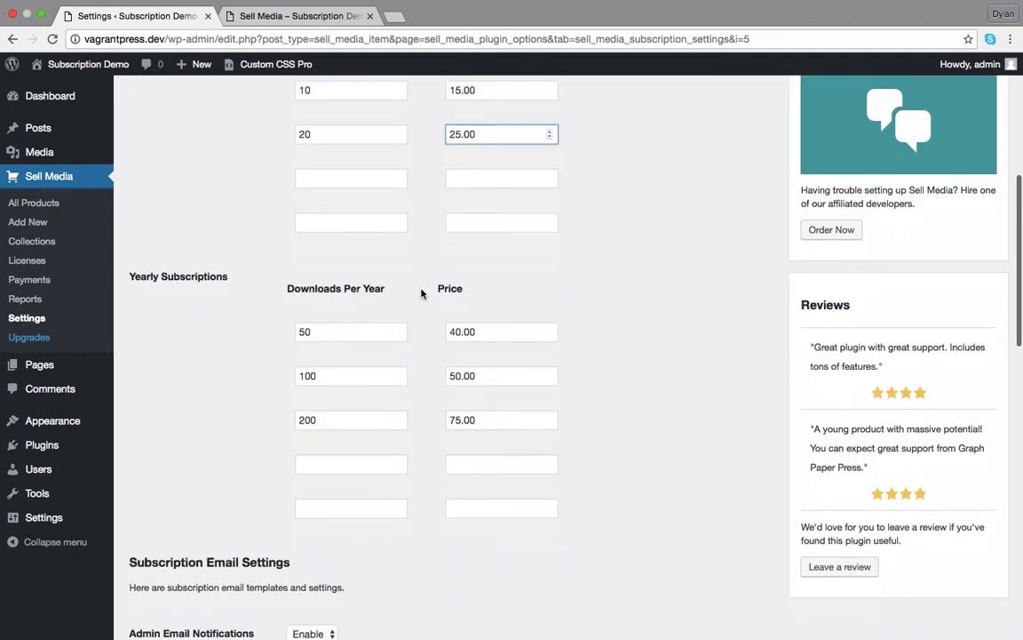
# Review the yearly plans of 50, 100 and 200 downloads and their 40.00 and 50.00 prices
pyautogui.click(340, 316)
pyautogui.click(334, 359)
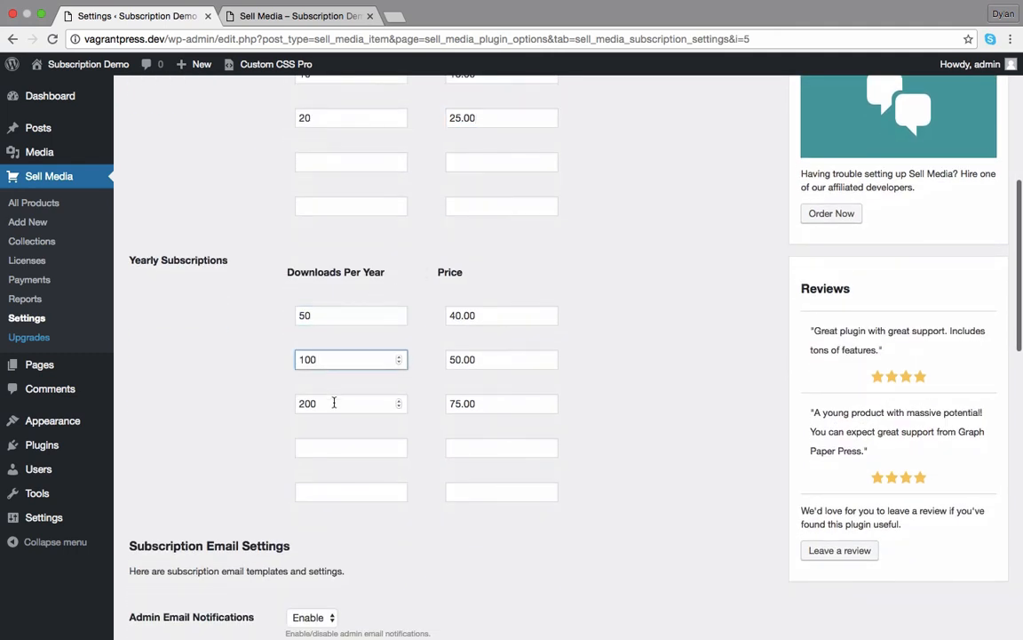
pyautogui.click(333, 403)
pyautogui.click(487, 315)
pyautogui.click(487, 358)
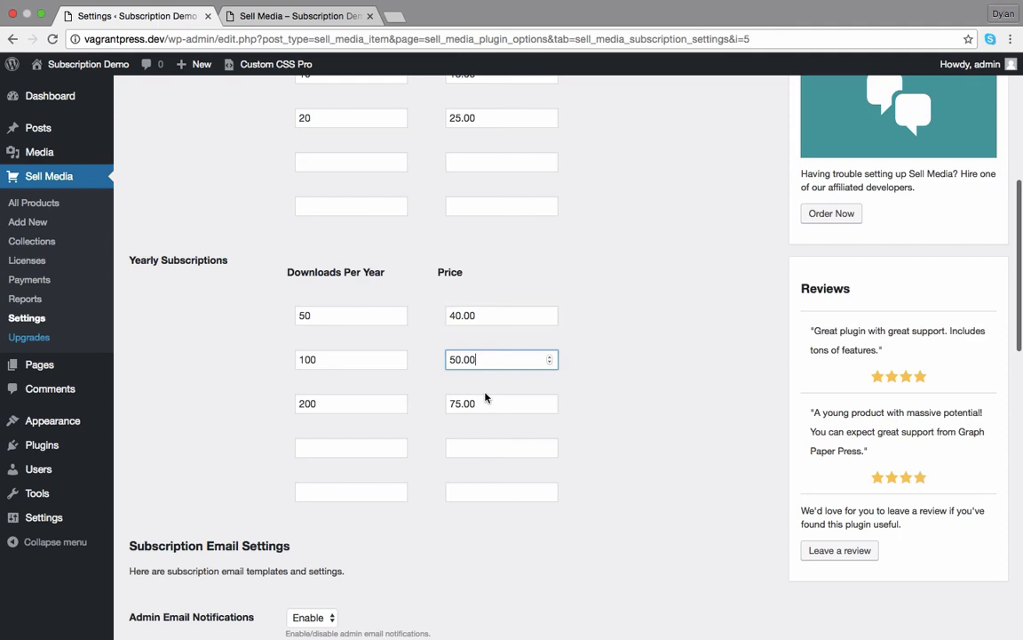
pyautogui.click(484, 403)
pyautogui.scroll(-8, 485, 407)
pyautogui.scroll(-2, 485, 407)
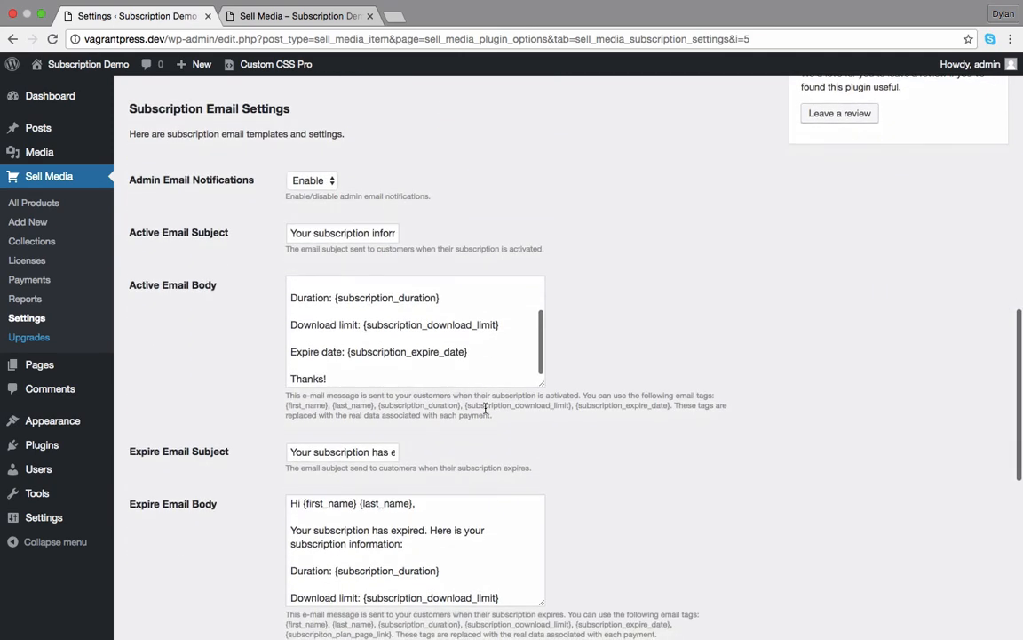
pyautogui.scroll(3, 362, 317)
pyautogui.scroll(5, 363, 318)
pyautogui.scroll(2, 362, 318)
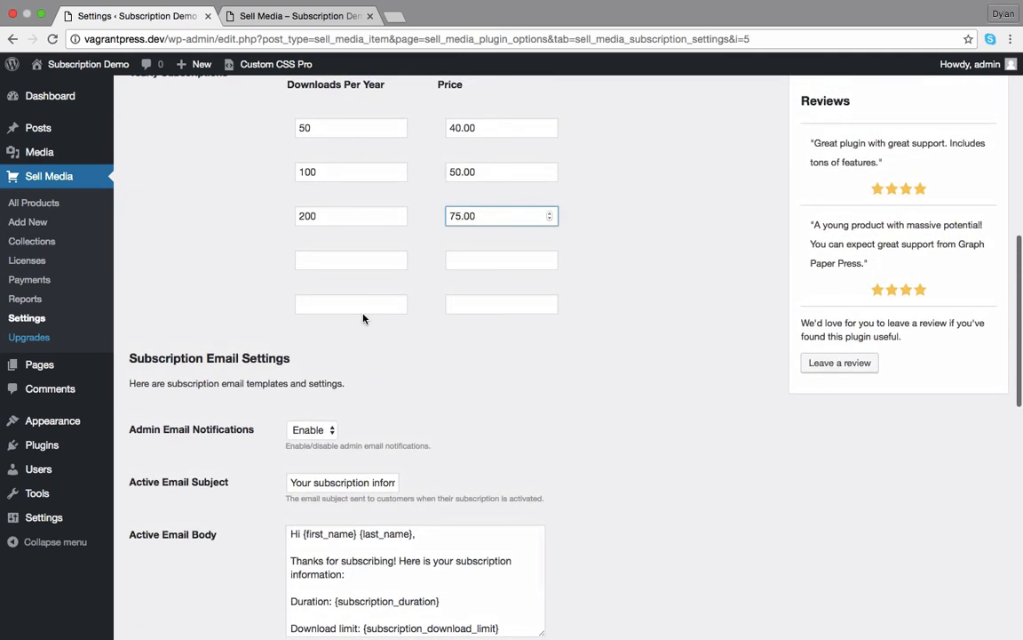
pyautogui.scroll(-3, 362, 317)
pyautogui.scroll(-3, 221, 331)
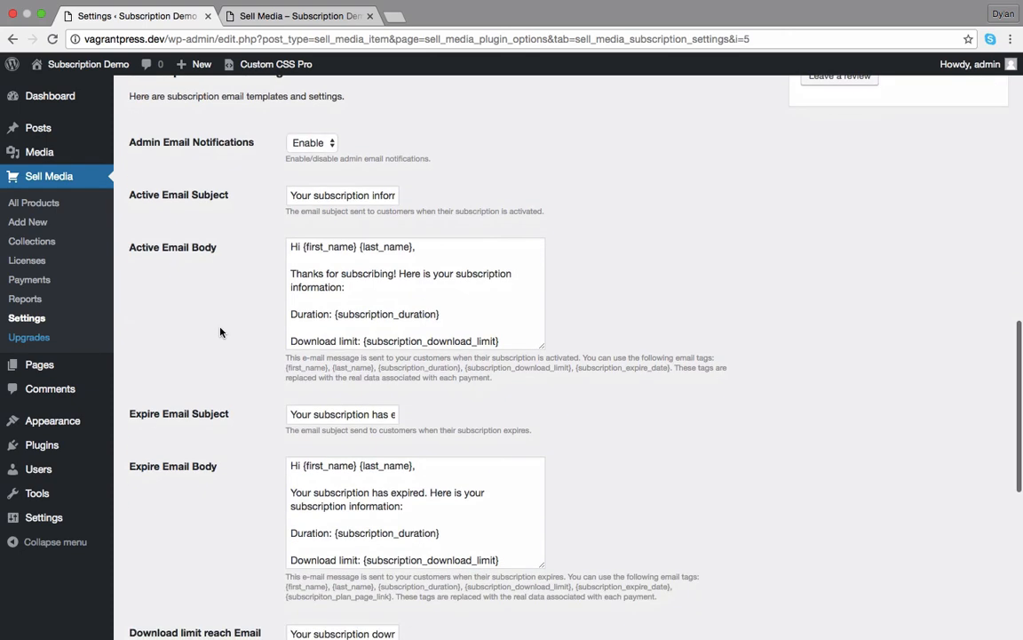
pyautogui.scroll(-5, 304, 303)
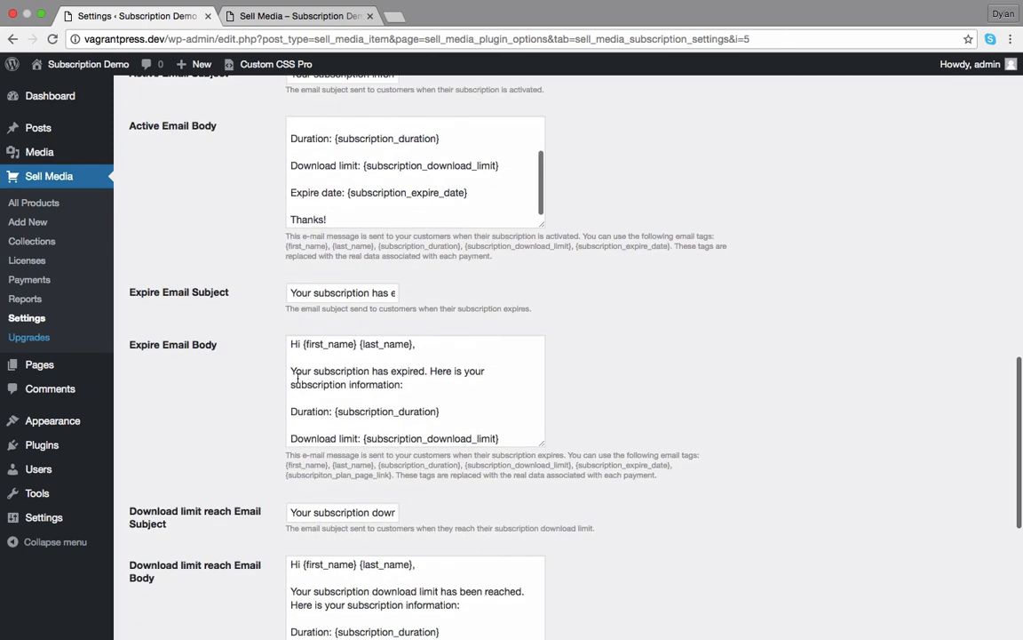
pyautogui.scroll(-5, 310, 583)
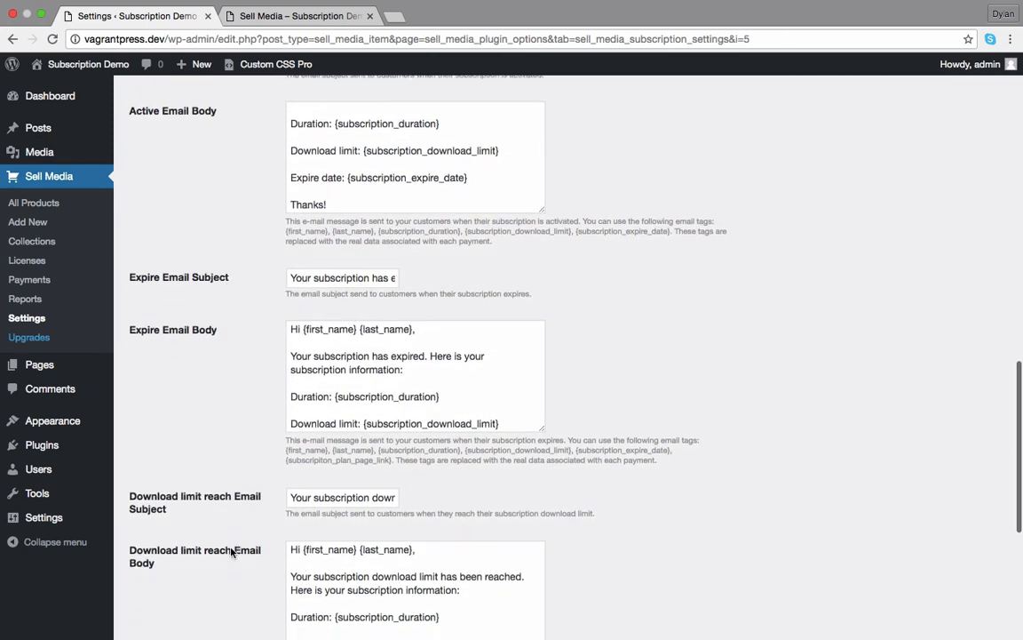
pyautogui.scroll(-5, 266, 533)
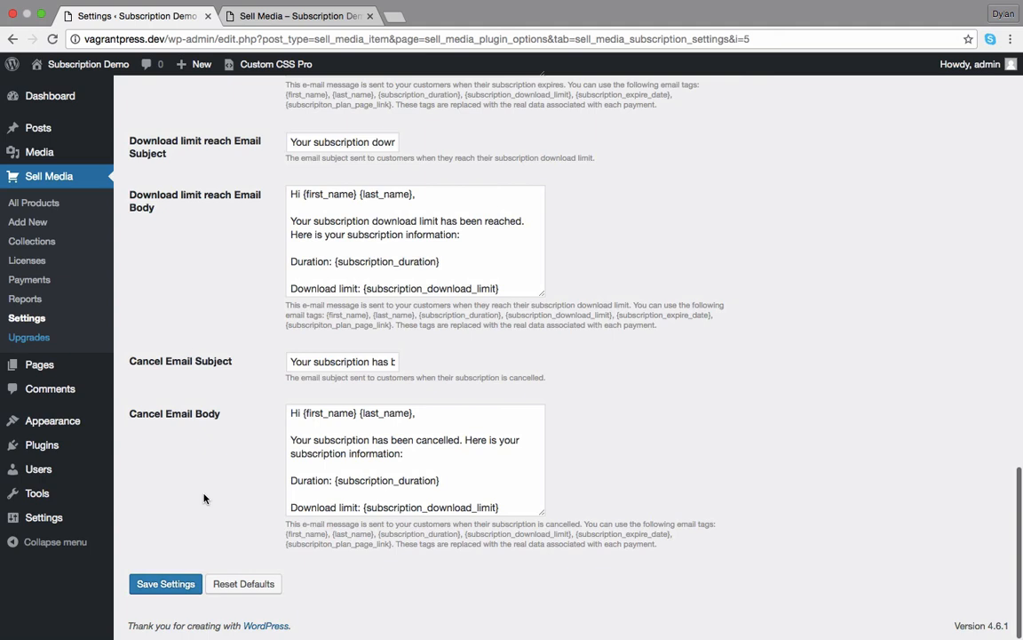
# Save the subscription settings and copy the Stripe subscription listener URL from the note
pyautogui.click(165, 583)
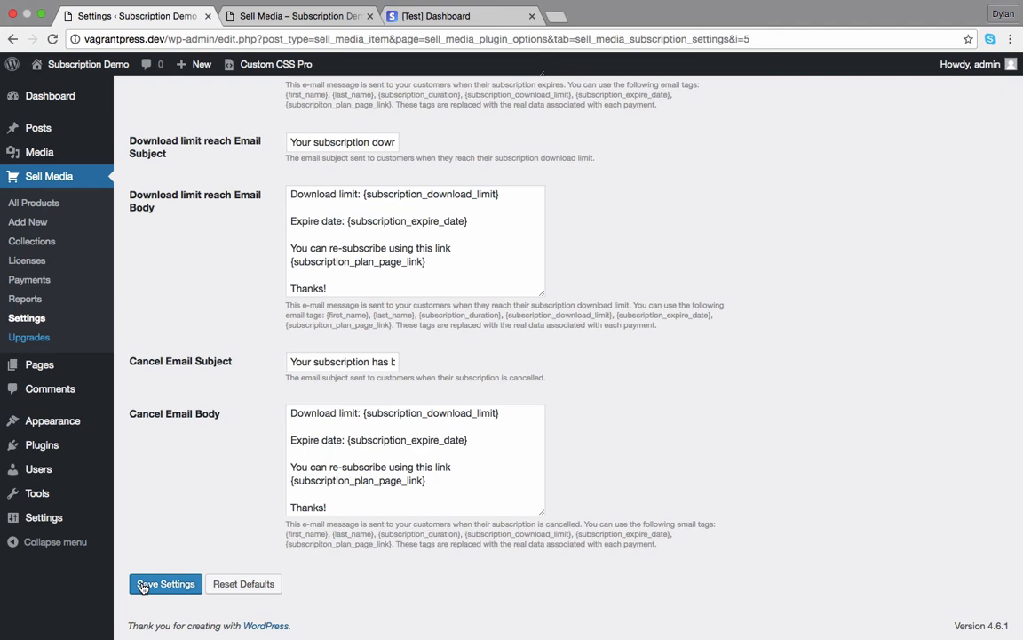
pyautogui.scroll(10, 171, 476)
pyautogui.scroll(5, 172, 476)
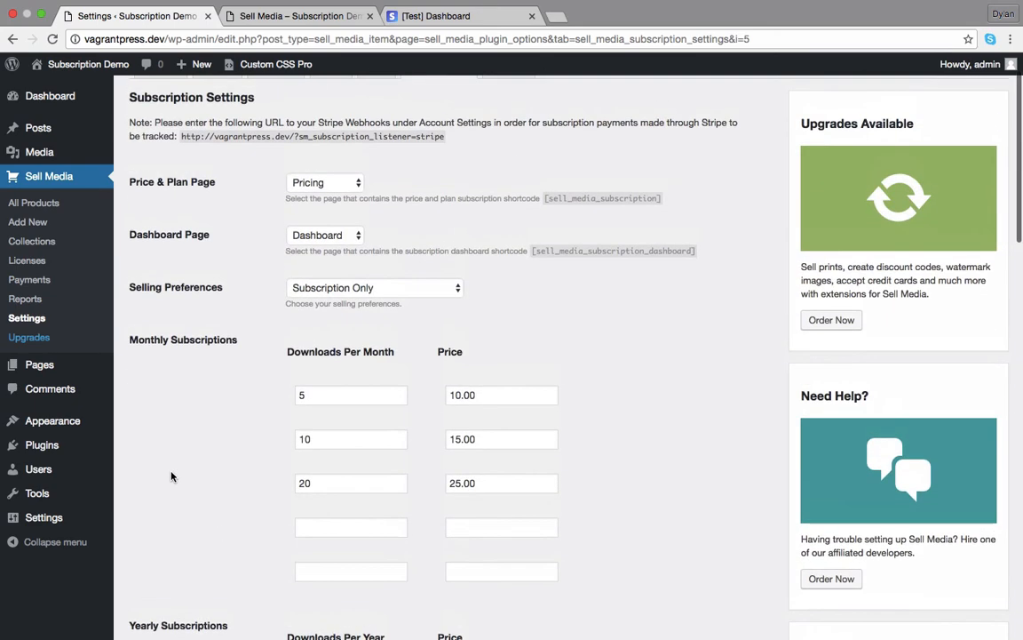
pyautogui.scroll(3, 171, 475)
pyautogui.moveTo(181, 194); pyautogui.dragTo(431, 207)
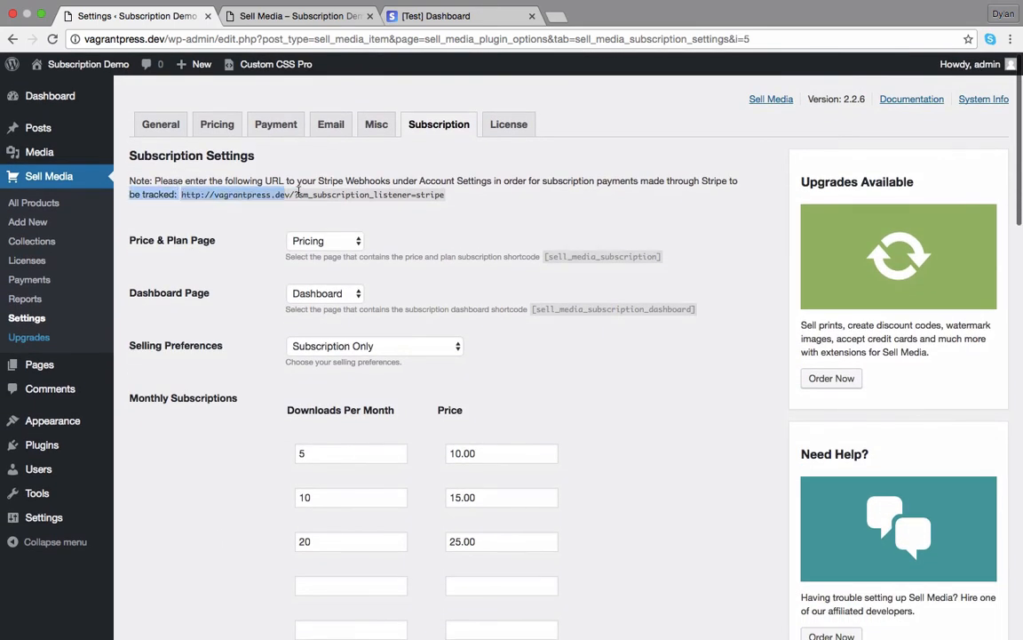
pyautogui.rightClick(390, 196)
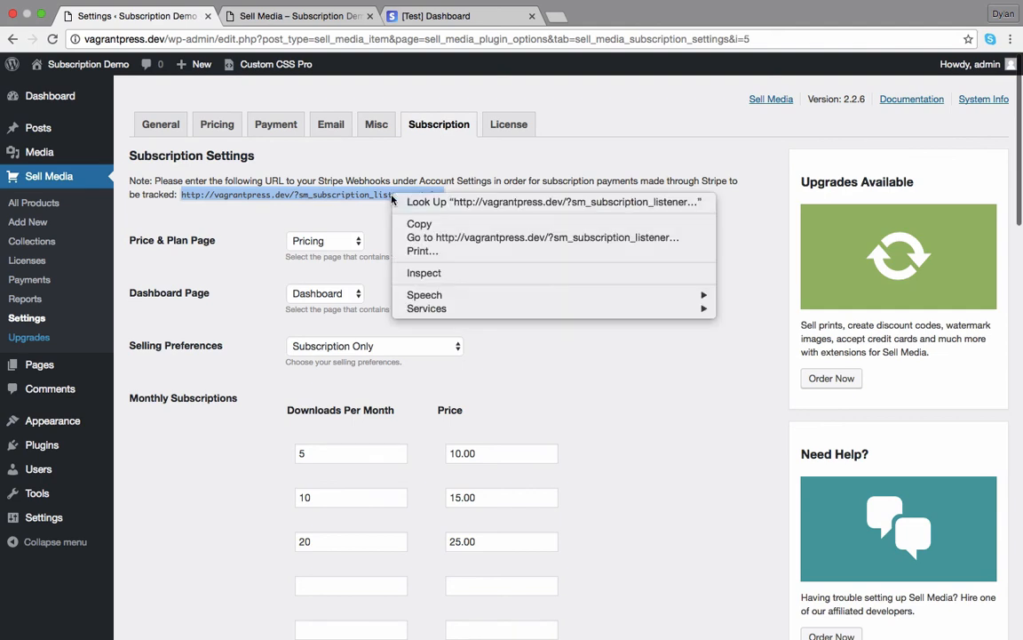
pyautogui.click(423, 224)
# Reach Stripe's Webhooks account settings and start adding a new endpoint
pyautogui.click(471, 16)
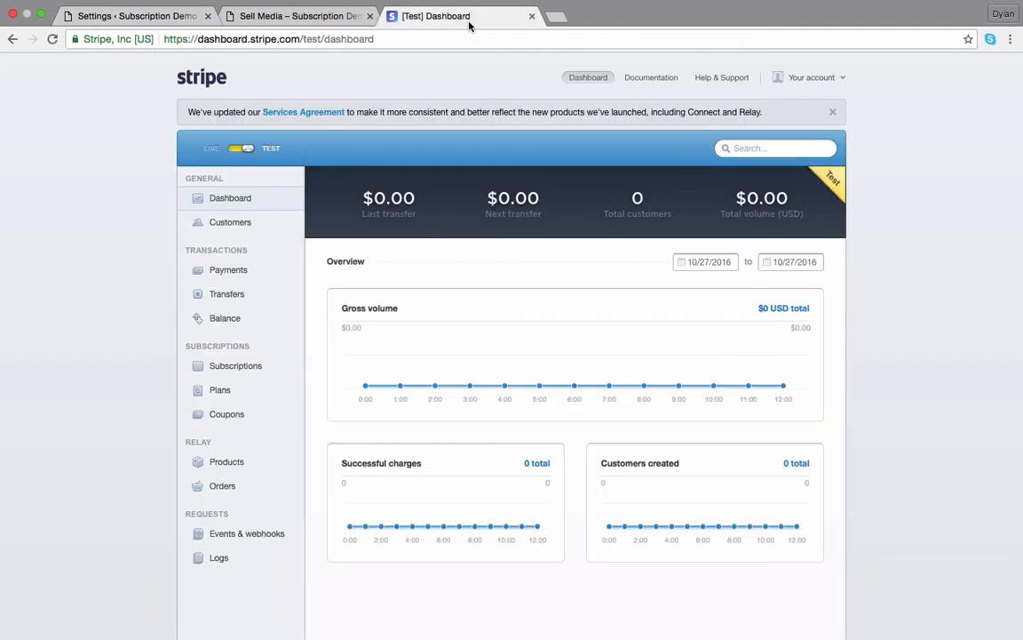
pyautogui.click(812, 77)
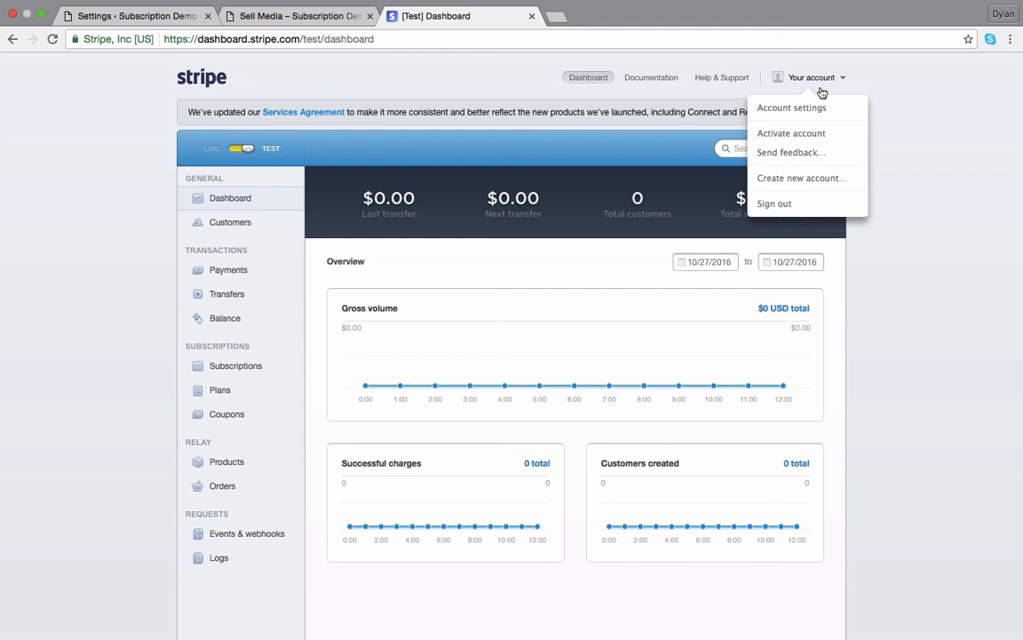
pyautogui.click(800, 105)
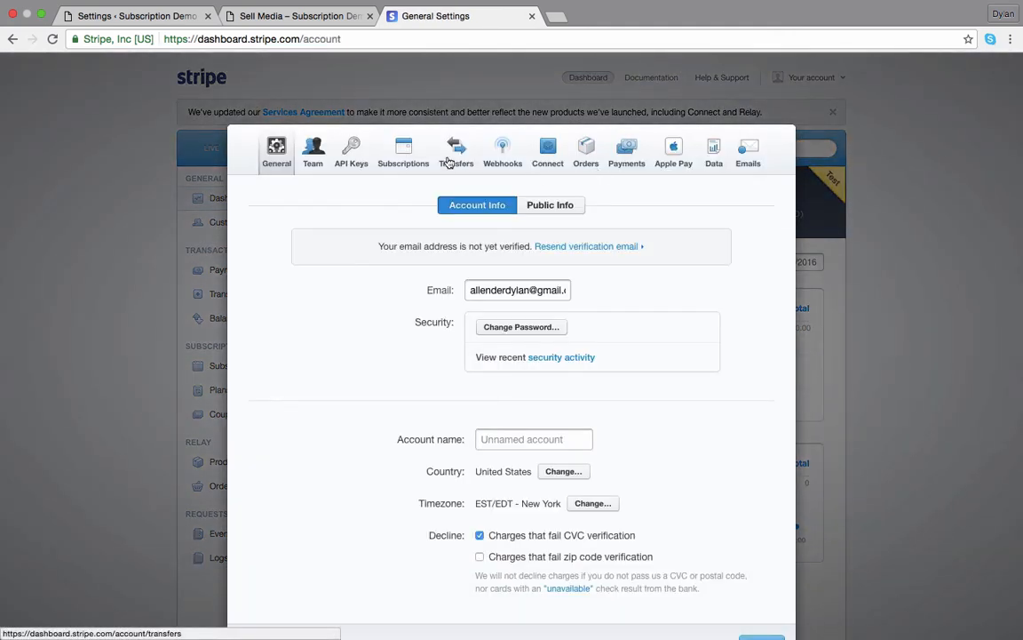
pyautogui.click(502, 153)
pyautogui.click(711, 204)
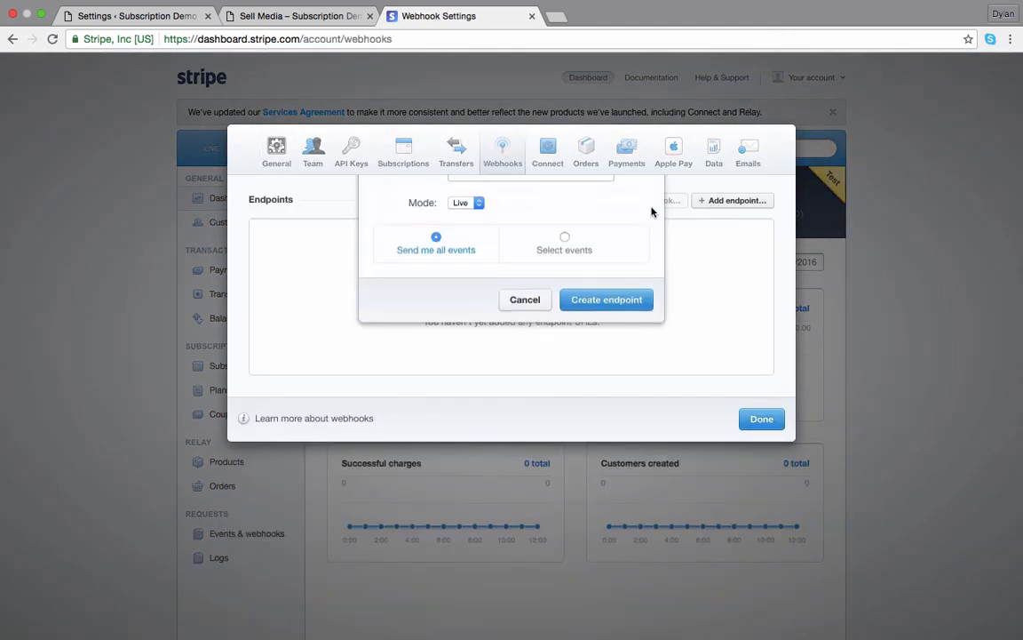
# Create the webhook endpoint with the pasted Sell Media listener URL and return to the subscription settings
pyautogui.rightClick(477, 200)
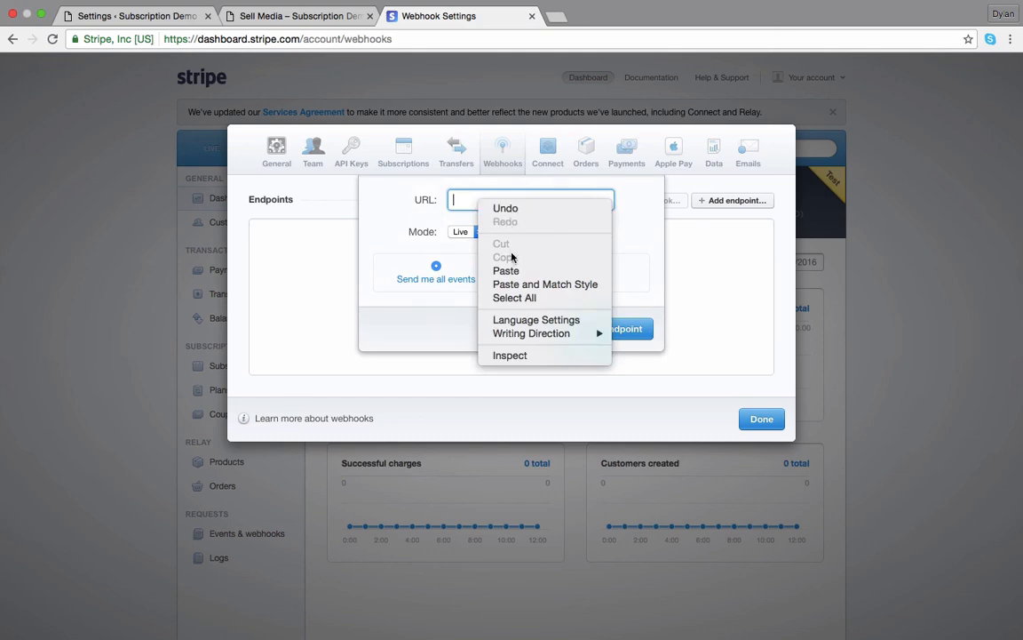
pyautogui.click(505, 269)
pyautogui.click(607, 329)
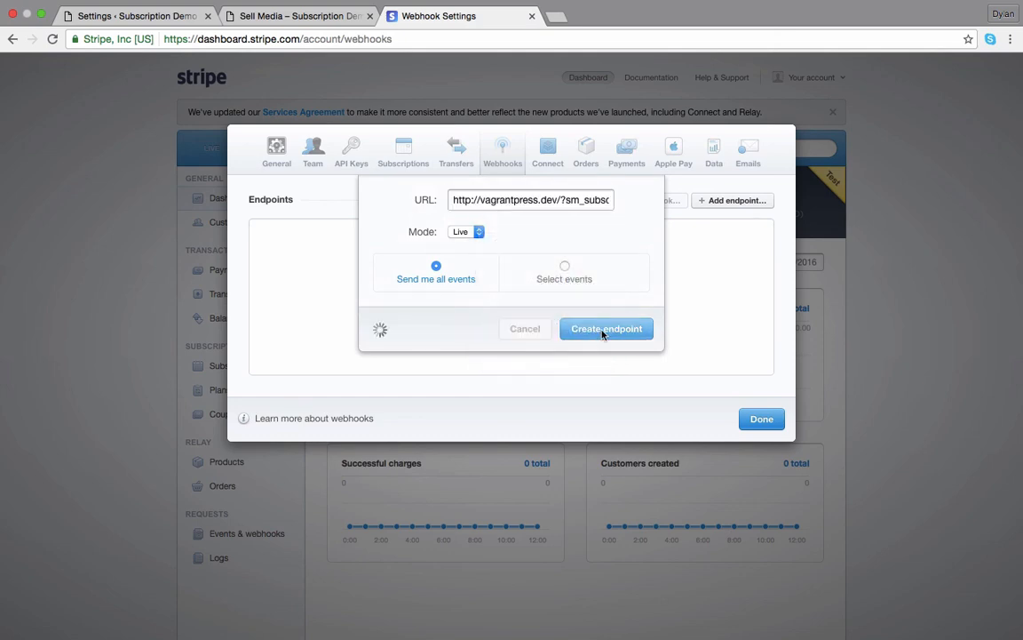
pyautogui.click(761, 419)
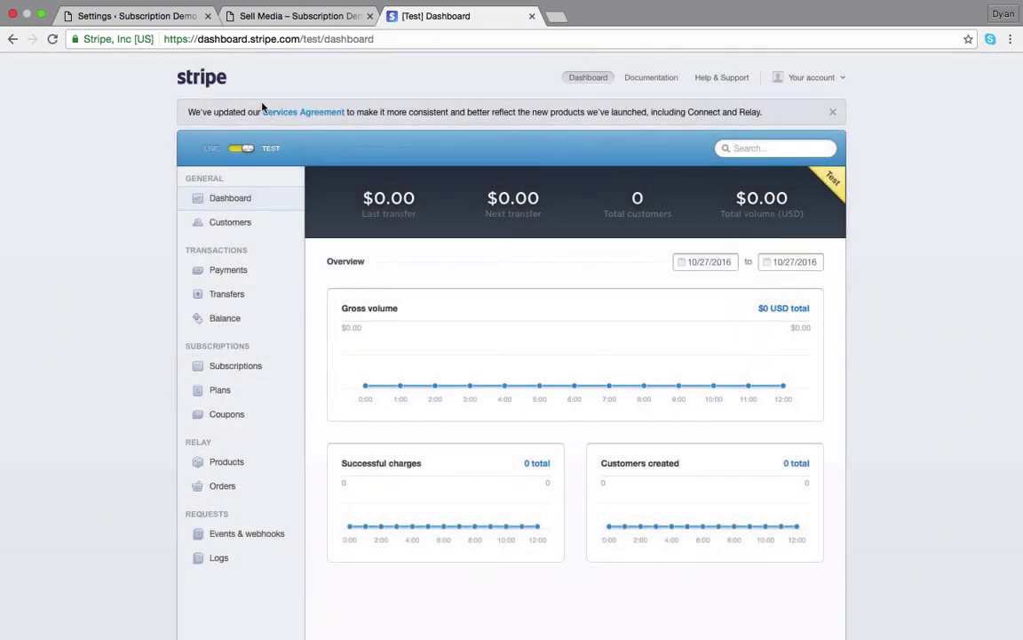
pyautogui.click(141, 19)
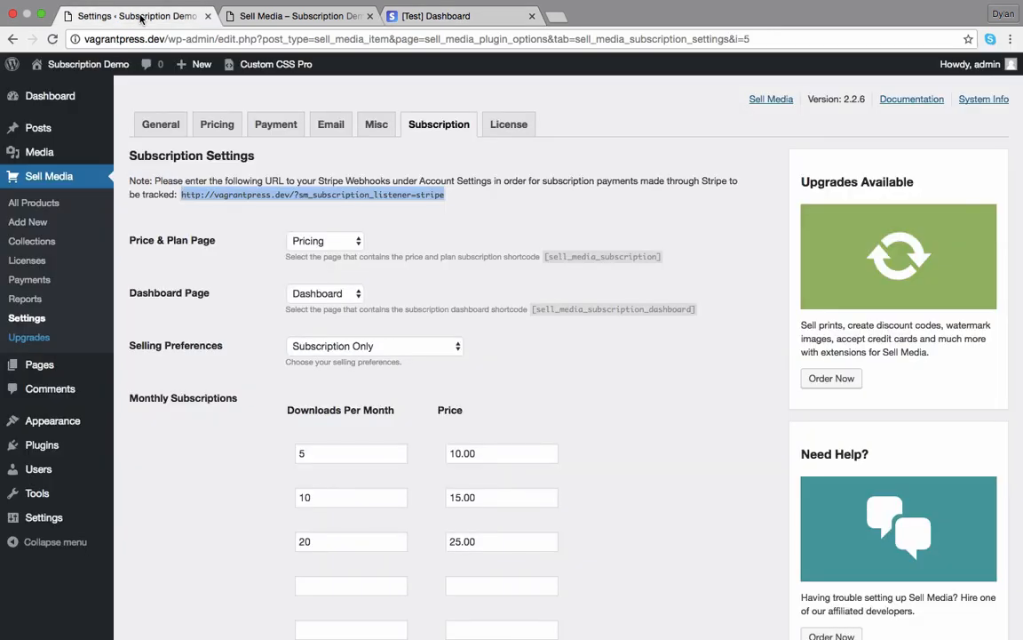